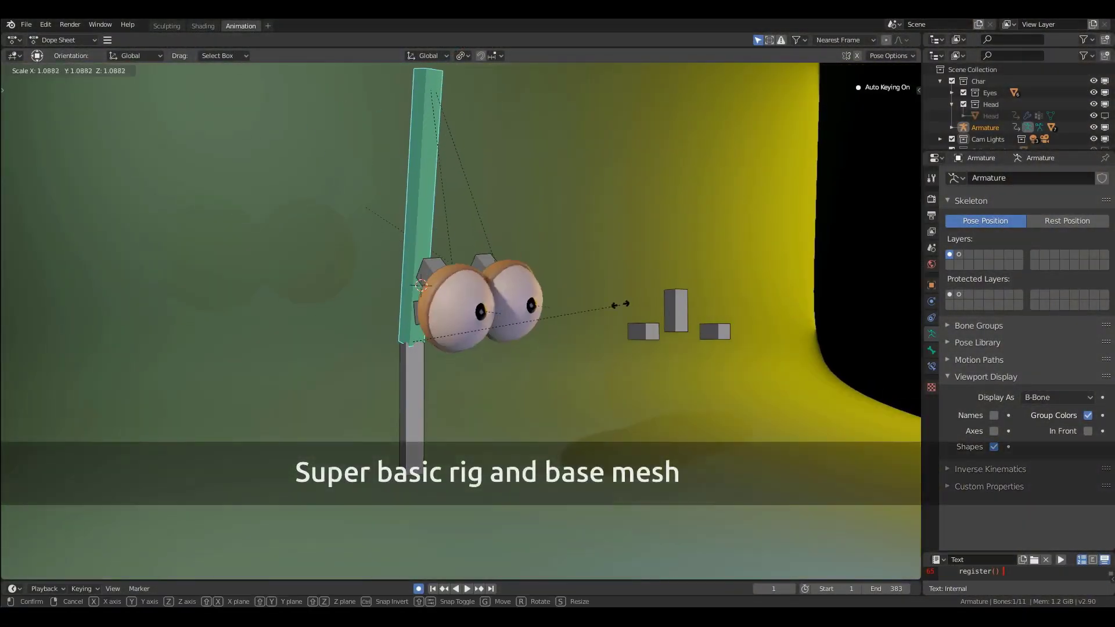
Try moving and rotating the central eye-target bone in front of the character's eyes.
{"action": "left_click", "coordinate": [567, 378]}
{"action": "left_click", "coordinate": [675, 311]}
{"action": "key", "text": "g"}
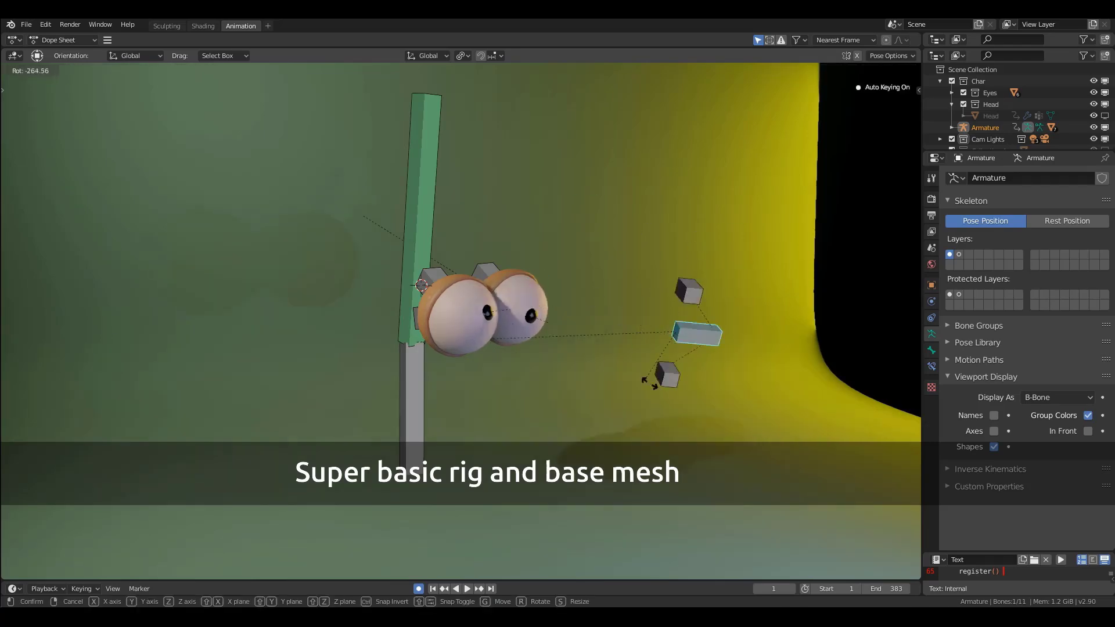
{"action": "key", "text": "Escape"}
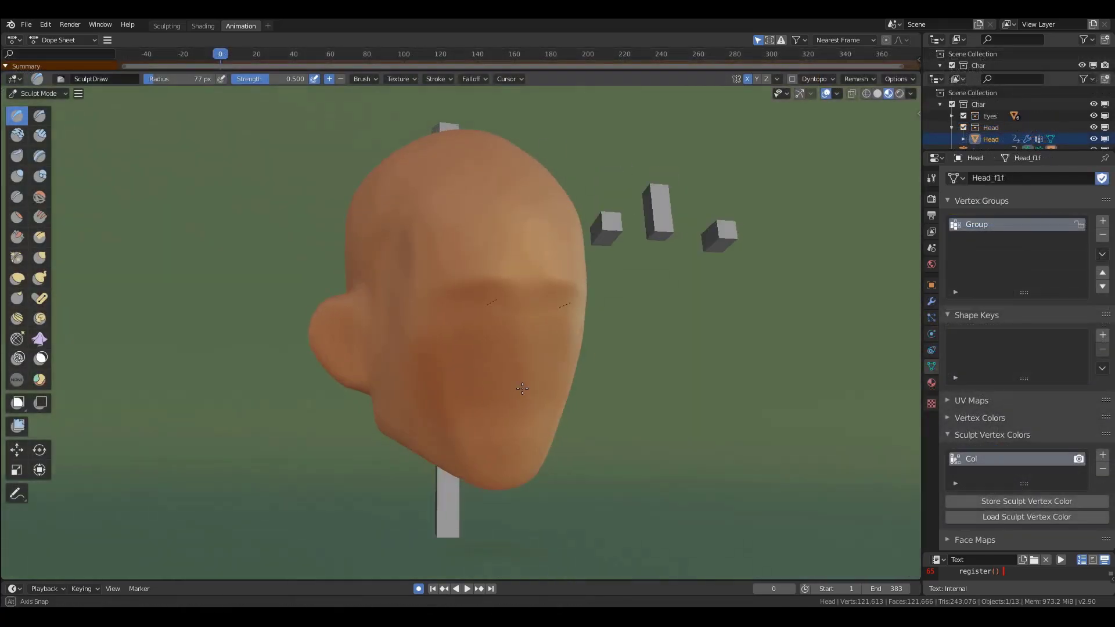
Sculpt the brow ridge with the SculptDraw brush and pull a long nose out of the face with the Grab brush.
{"action": "scroll", "coordinate": [496, 308], "scroll_direction": "up", "scroll_amount": 4}
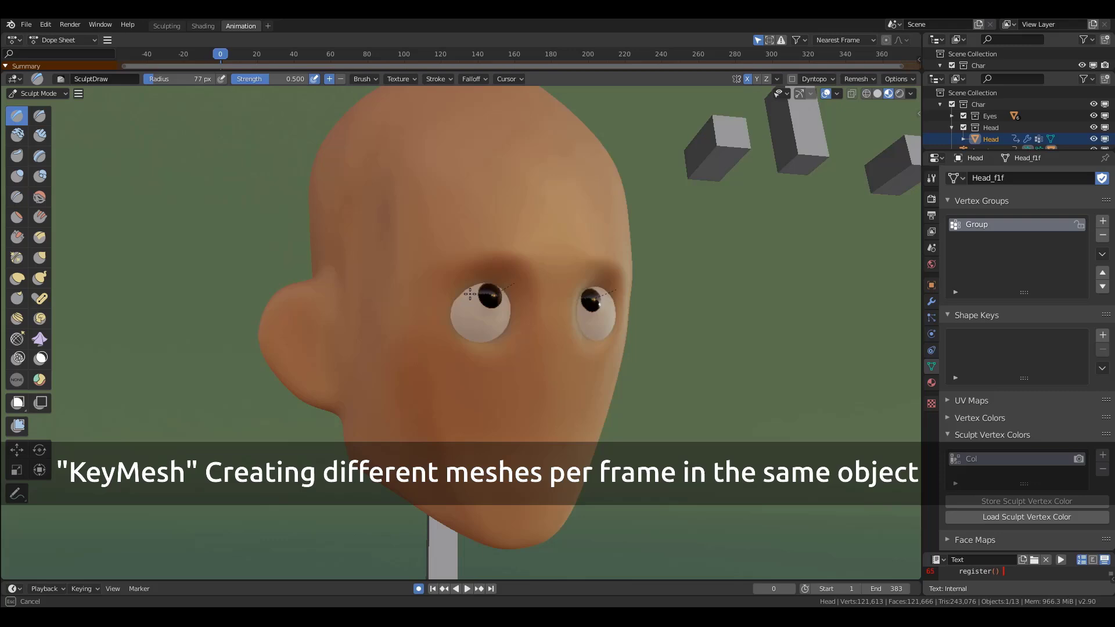
{"action": "middle_click_drag", "start_coordinate": [511, 328], "coordinate": [495, 270]}
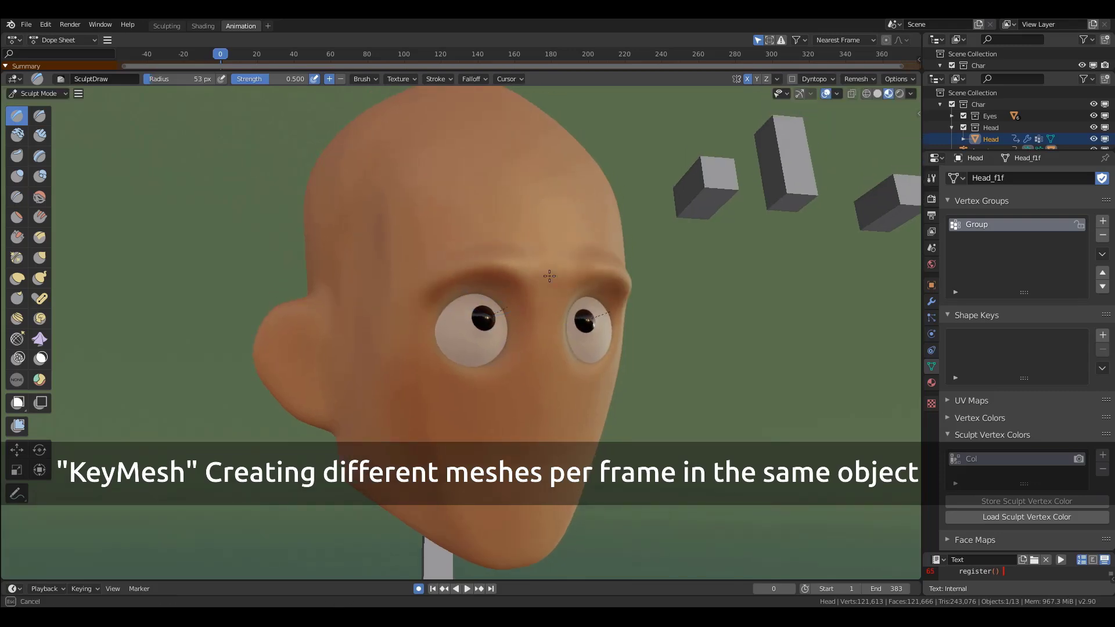
{"action": "key", "text": "g"}
{"action": "mouse_move", "coordinate": [556, 410]}
{"action": "middle_mouse_down"}
{"action": "mouse_move", "coordinate": [537, 430]}
{"action": "mouse_move", "coordinate": [581, 371]}
{"action": "middle_mouse_up"}
{"action": "left_click_drag", "start_coordinate": [622, 404], "coordinate": [617, 404]}
{"action": "left_click_drag", "start_coordinate": [607, 309], "coordinate": [615, 312]}
{"action": "left_click_drag", "start_coordinate": [553, 420], "coordinate": [559, 401]}
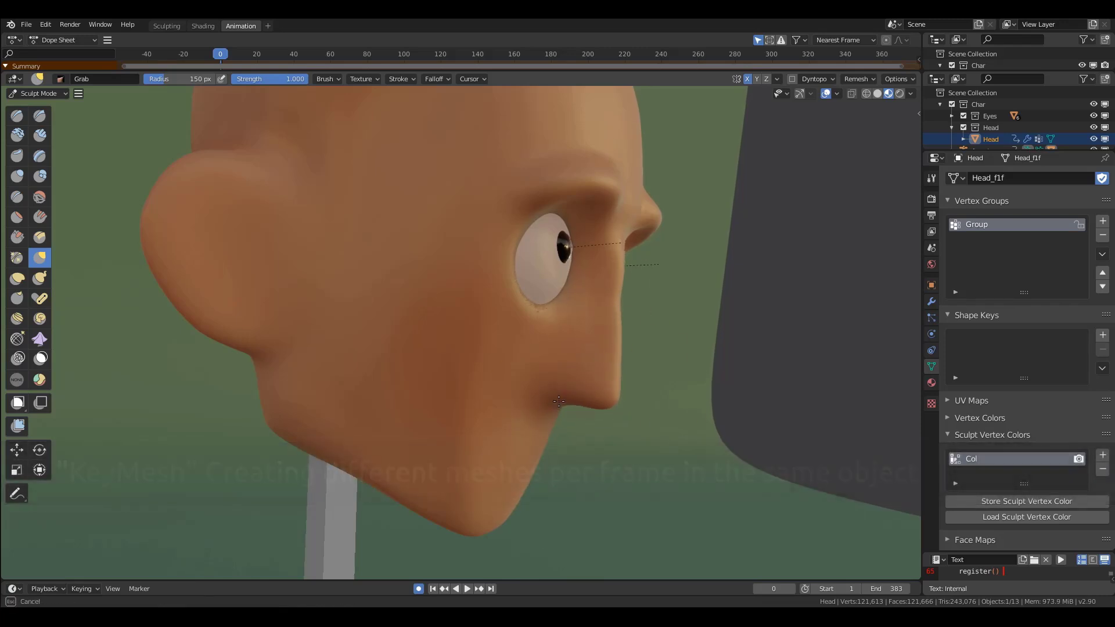
{"action": "middle_click_drag", "start_coordinate": [584, 331], "coordinate": [501, 375]}
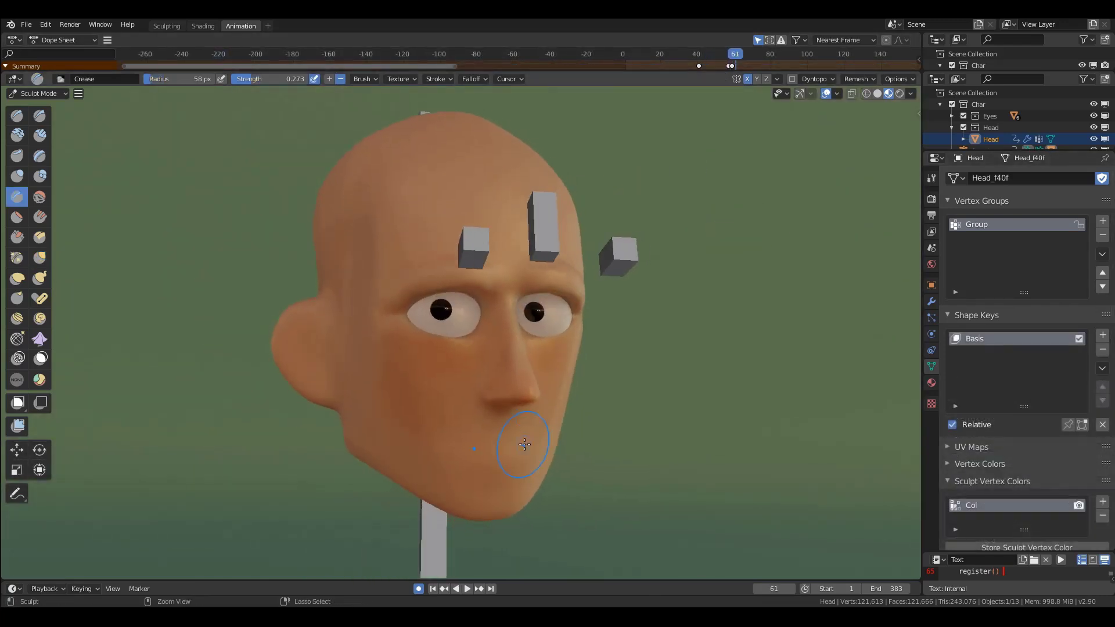
Carve a closed mouth into the head on frame 61 with the Crease brush and adjust the lower face with Grab.
{"action": "middle_click_drag", "start_coordinate": [525, 444], "coordinate": [505, 432], "text": "ctrl"}
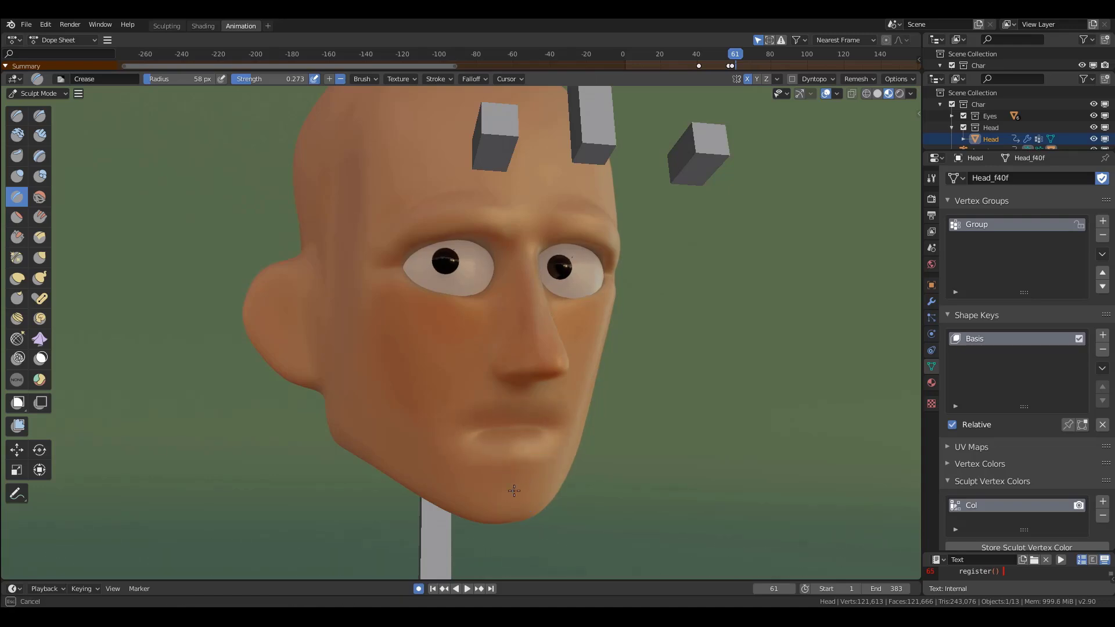
{"action": "key", "text": "g"}
{"action": "middle_click_drag", "start_coordinate": [535, 417], "coordinate": [531, 441], "text": "ctrl"}
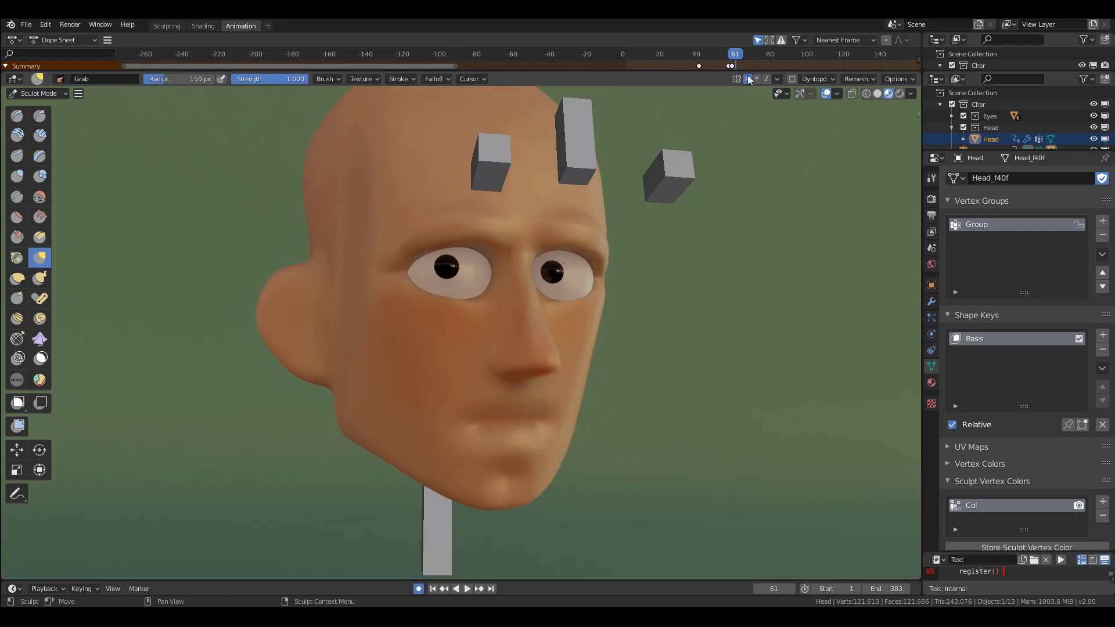
Turn off X symmetry, raise one eyebrow with the Grab brush, and tighten the mouth with Pinch/Magnify.
{"action": "left_click", "coordinate": [747, 79]}
{"action": "middle_click_drag", "start_coordinate": [446, 222], "coordinate": [453, 248], "text": "shift"}
{"action": "key", "text": "p"}
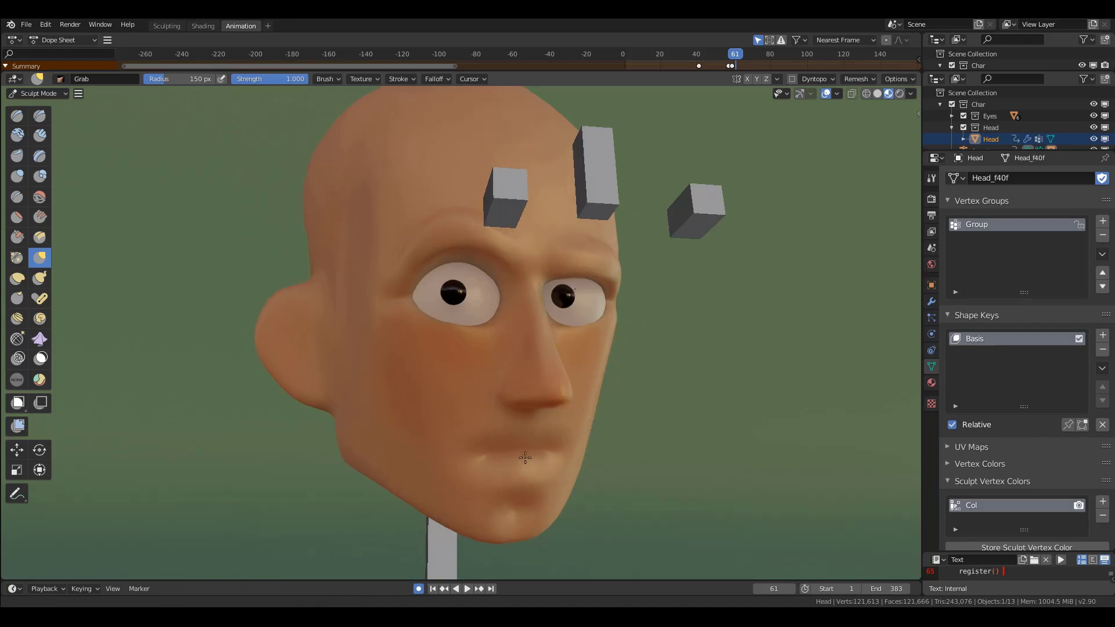
Advance to frame 88, smooth out the old mouth, and carve a wide smile with the Crease brush.
{"action": "key", "text": "space"}
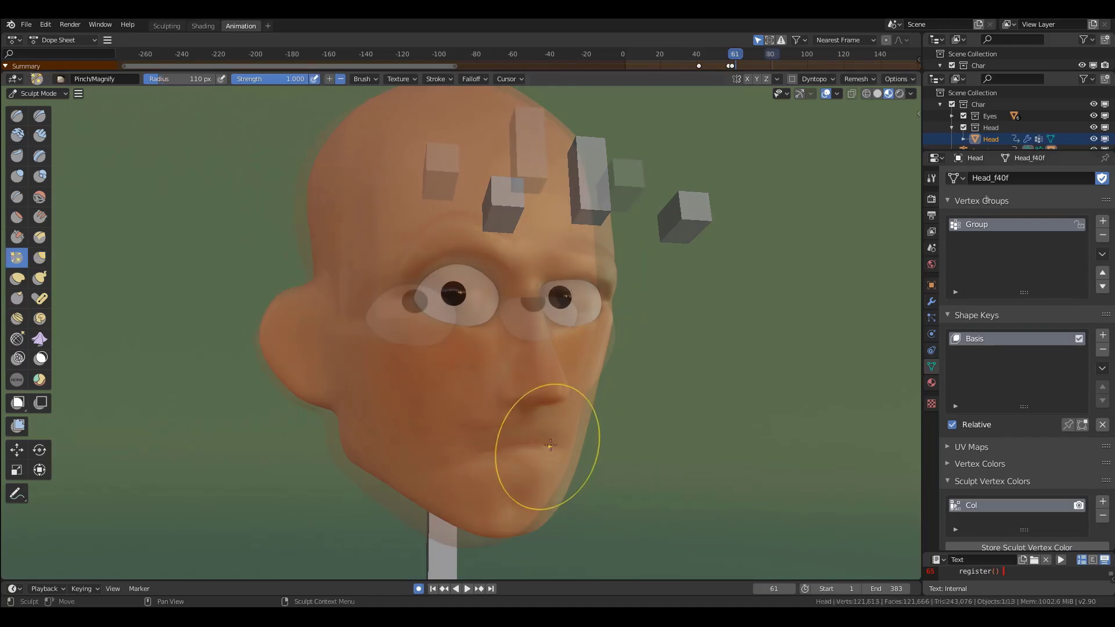
{"action": "key", "text": "space"}
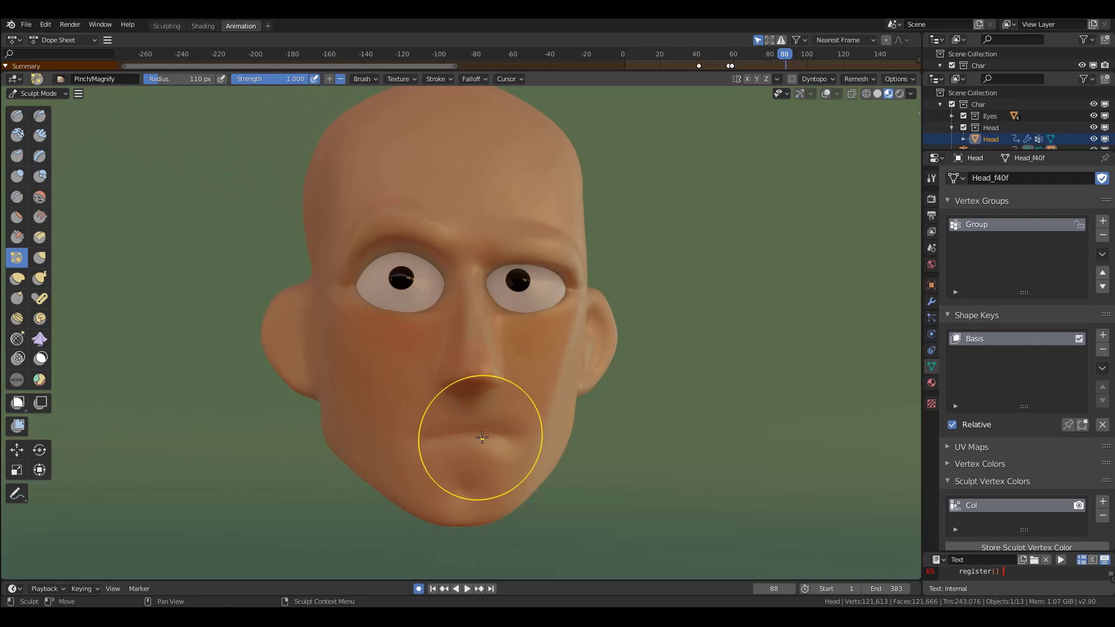
{"action": "middle_click_drag", "start_coordinate": [493, 452], "coordinate": [524, 423], "text": "ctrl"}
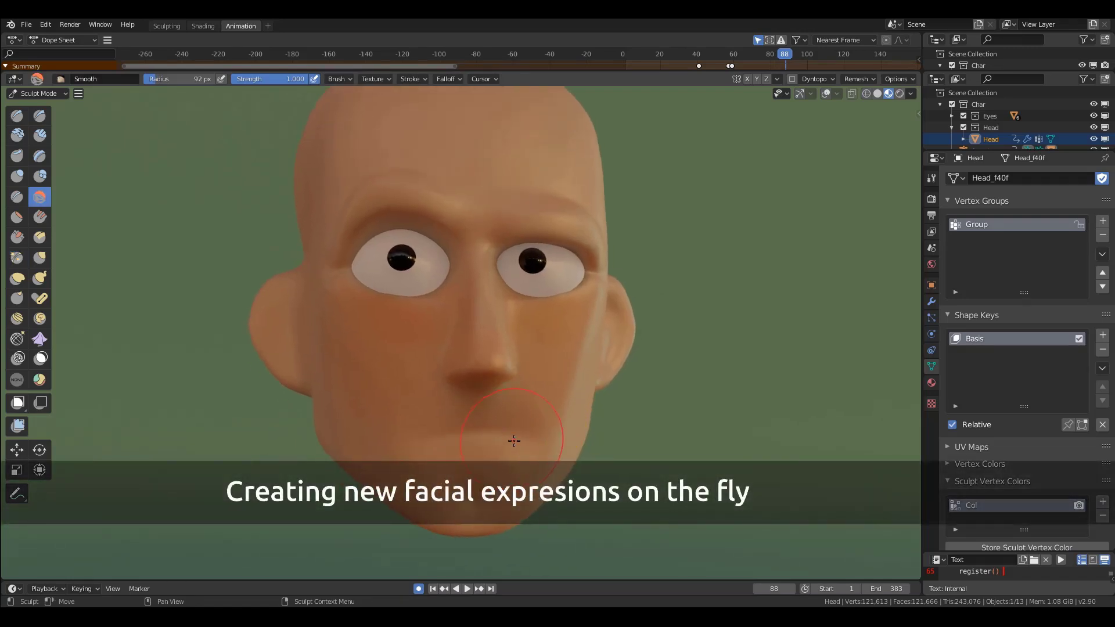
{"action": "mouse_move", "coordinate": [497, 431]}
{"action": "left_mouse_down", "text": "shift"}
{"action": "mouse_move", "coordinate": [478, 438]}
{"action": "mouse_move", "coordinate": [511, 459]}
{"action": "left_mouse_up", "text": "shift"}
{"action": "scroll", "coordinate": [511, 459], "scroll_direction": "up", "scroll_amount": 1}
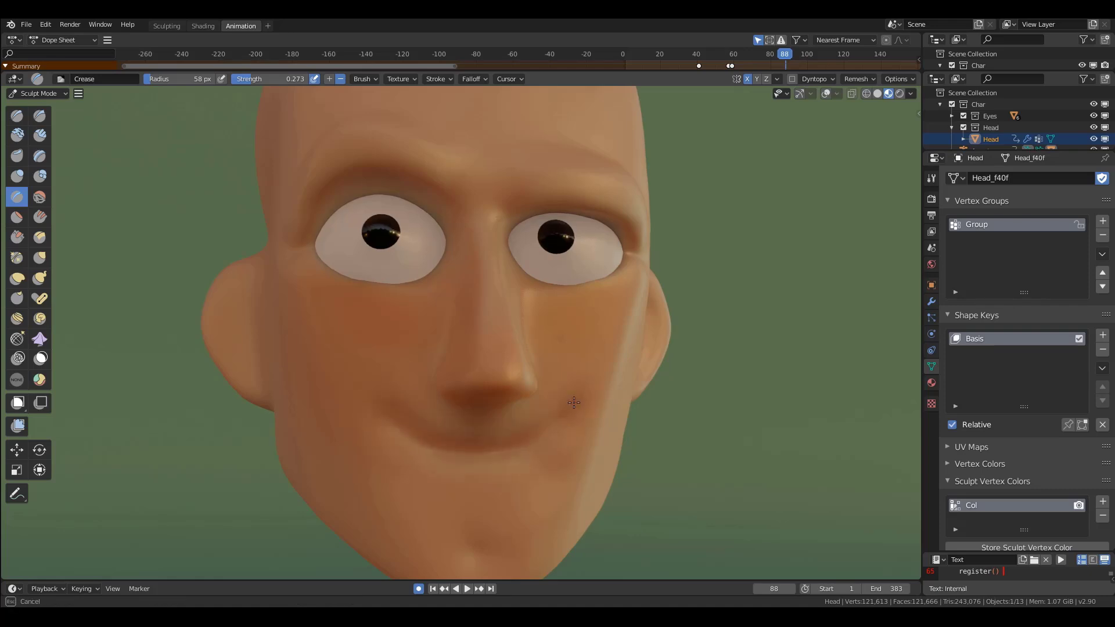
{"action": "middle_click_drag", "start_coordinate": [370, 387], "coordinate": [568, 421], "text": "ctrl"}
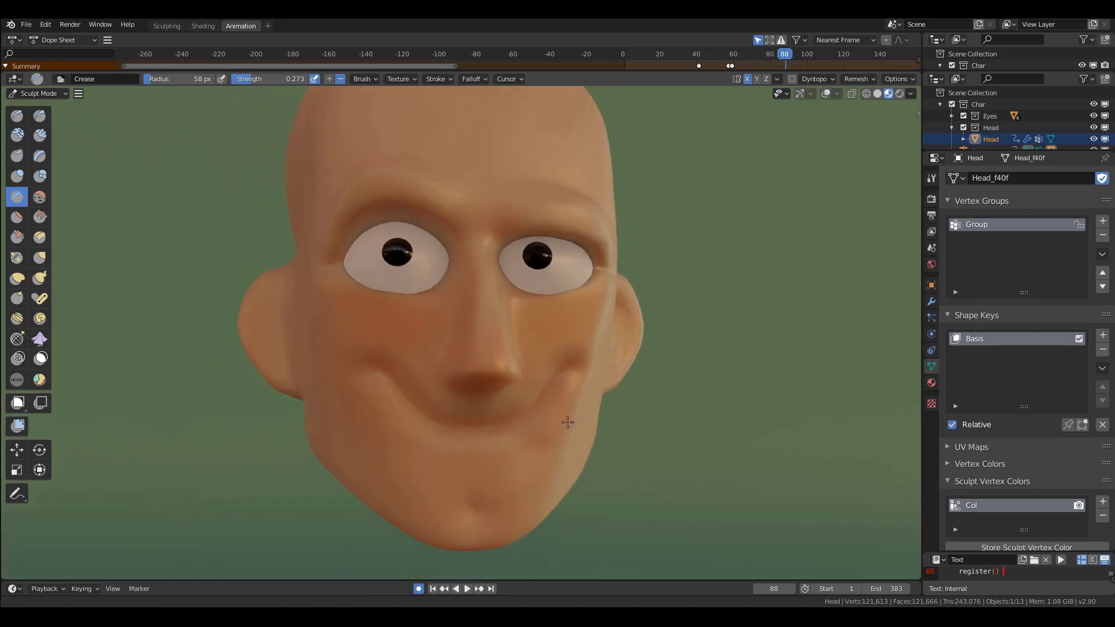
Build up hair strands over the scalp with the Clay Strips brush in solid shading.
{"action": "key", "text": "c"}
{"action": "middle_click_drag", "start_coordinate": [378, 166], "coordinate": [462, 211]}
{"action": "left_click_drag", "start_coordinate": [485, 195], "coordinate": [525, 259]}
{"action": "key", "text": "z"}
{"action": "mouse_move", "coordinate": [342, 203]}
{"action": "middle_mouse_down"}
{"action": "mouse_move", "coordinate": [390, 231]}
{"action": "mouse_move", "coordinate": [474, 238]}
{"action": "middle_mouse_up"}
{"action": "left_click_drag", "start_coordinate": [335, 242], "coordinate": [335, 242]}
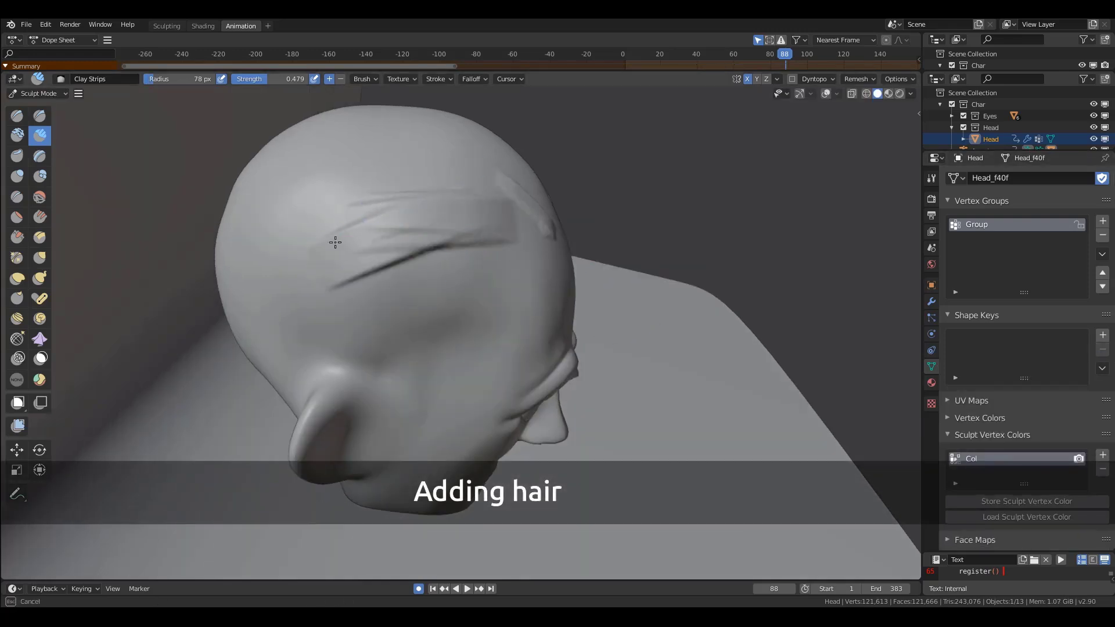
{"action": "middle_click_drag", "start_coordinate": [324, 169], "coordinate": [374, 190]}
{"action": "middle_click_drag", "start_coordinate": [267, 246], "coordinate": [499, 222]}
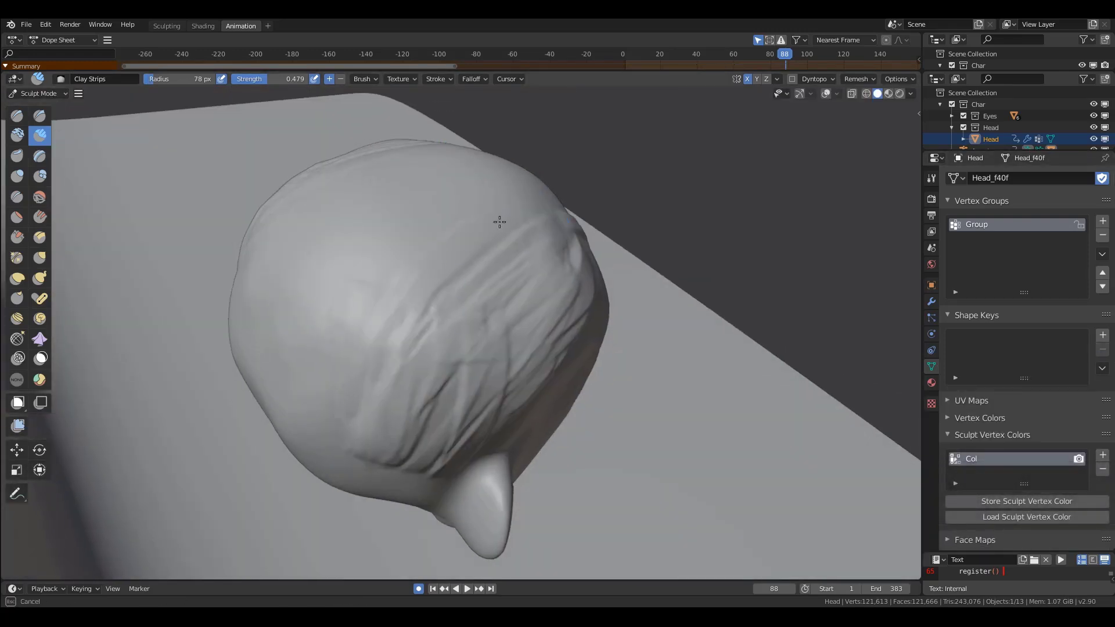
{"action": "mouse_move", "coordinate": [294, 258]}
{"action": "middle_mouse_down"}
{"action": "mouse_move", "coordinate": [465, 299]}
{"action": "mouse_move", "coordinate": [391, 314]}
{"action": "mouse_move", "coordinate": [464, 367]}
{"action": "mouse_move", "coordinate": [443, 237]}
{"action": "mouse_move", "coordinate": [498, 237]}
{"action": "mouse_move", "coordinate": [472, 207]}
{"action": "mouse_move", "coordinate": [415, 305]}
{"action": "middle_mouse_up"}
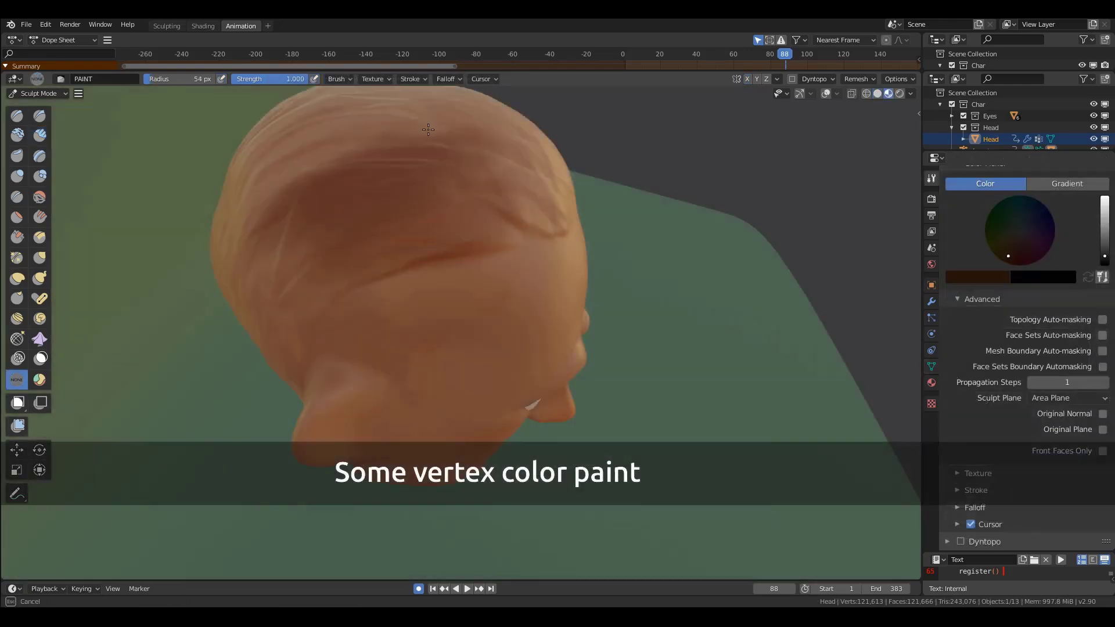
Paint the sculpted hair dark brown with the vertex color Paint brush.
{"action": "mouse_move", "coordinate": [372, 261]}
{"action": "middle_mouse_down"}
{"action": "mouse_move", "coordinate": [407, 273]}
{"action": "mouse_move", "coordinate": [418, 249]}
{"action": "middle_mouse_up"}
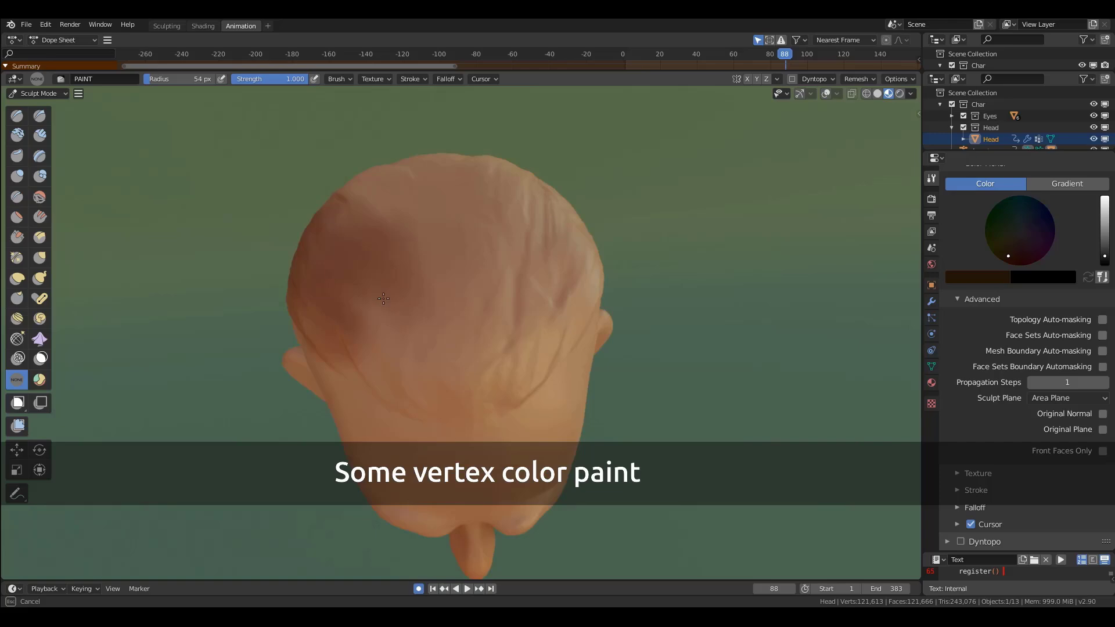
{"action": "left_click_drag", "start_coordinate": [395, 244], "coordinate": [451, 319]}
{"action": "middle_click_drag", "start_coordinate": [450, 318], "coordinate": [441, 290]}
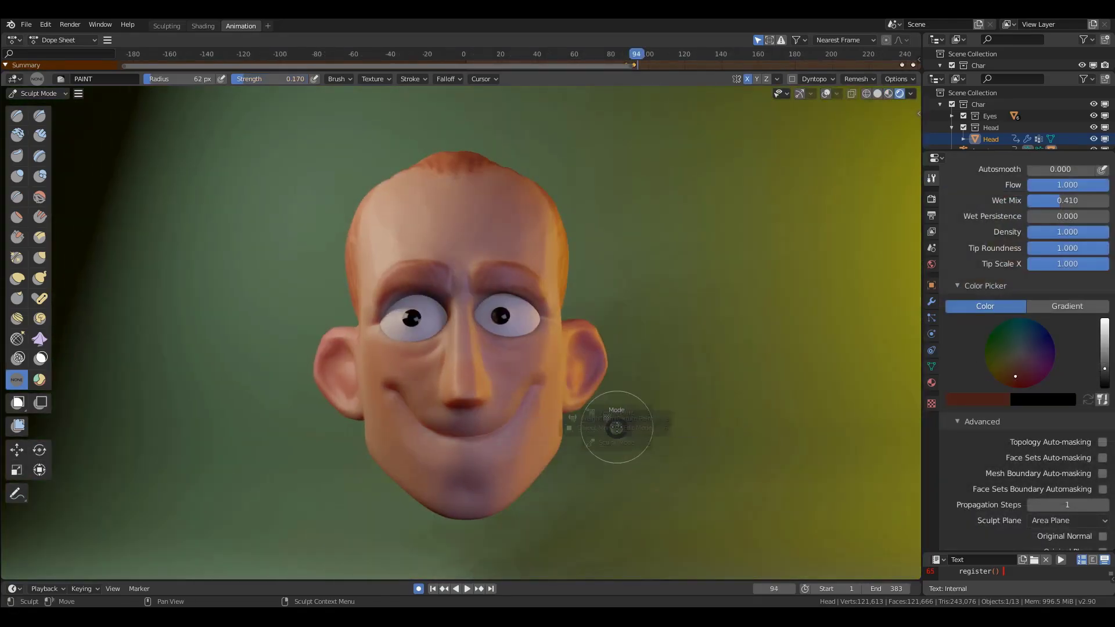
Reshape the corners of the smile with the Grab brush on frame 94 and put the head back into Sculpt Mode.
{"action": "key", "text": "g"}
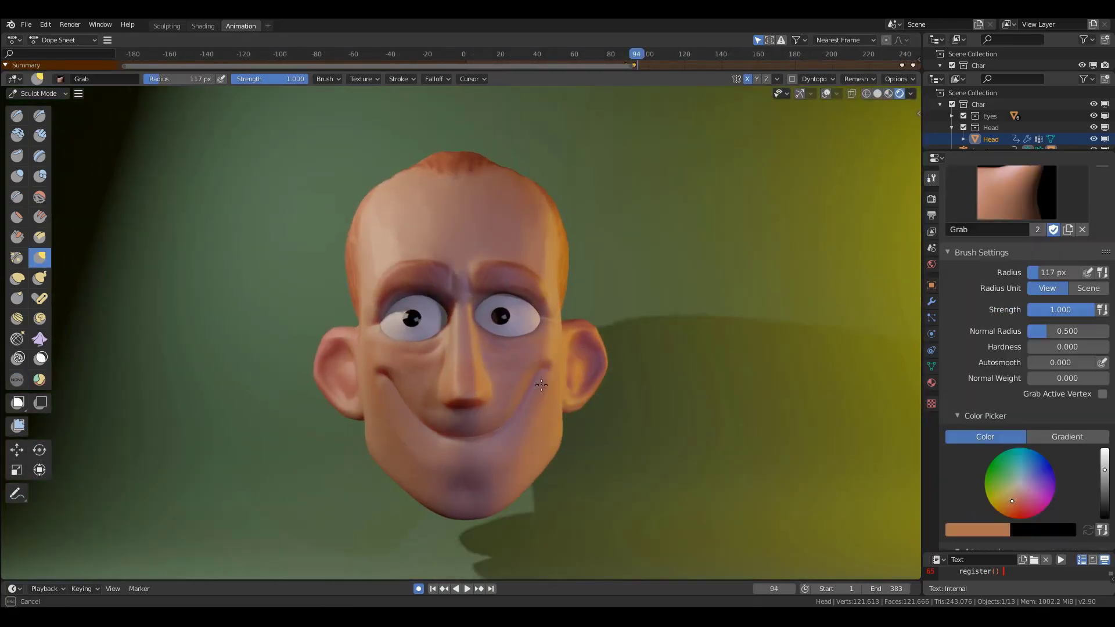
{"action": "left_click_drag", "start_coordinate": [536, 397], "coordinate": [548, 472]}
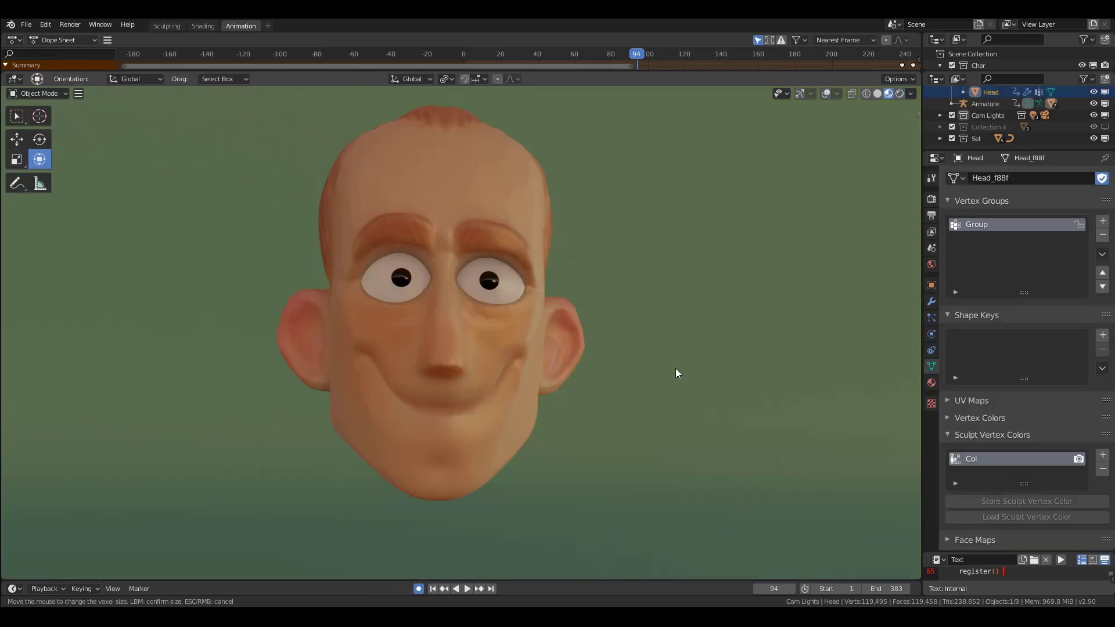
{"action": "key", "text": "ctrl+Tab"}
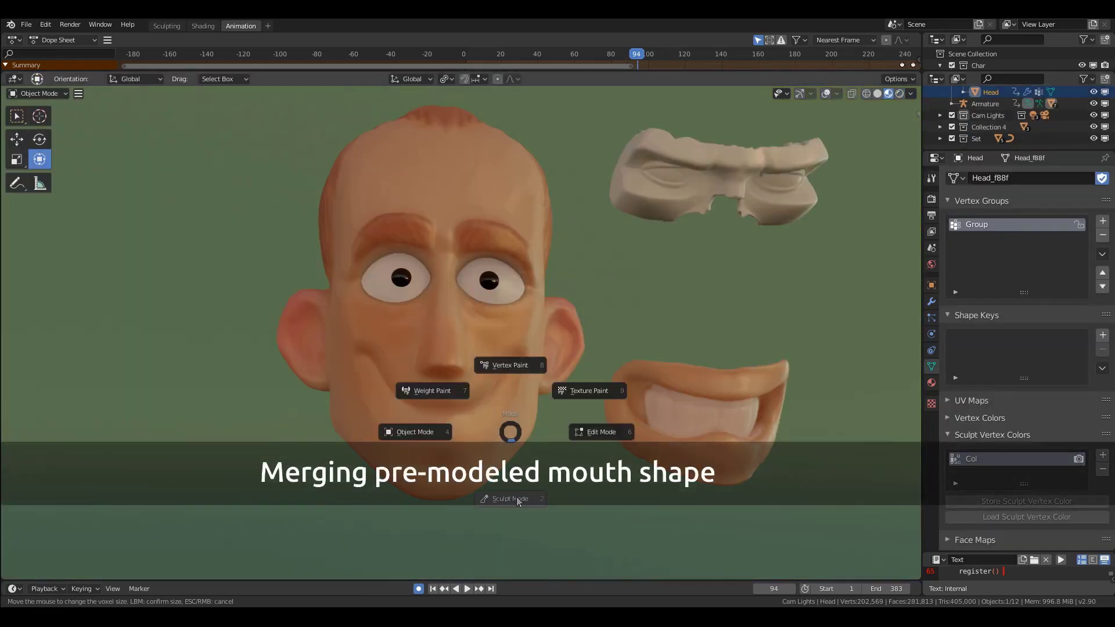
{"action": "left_click", "coordinate": [450, 423]}
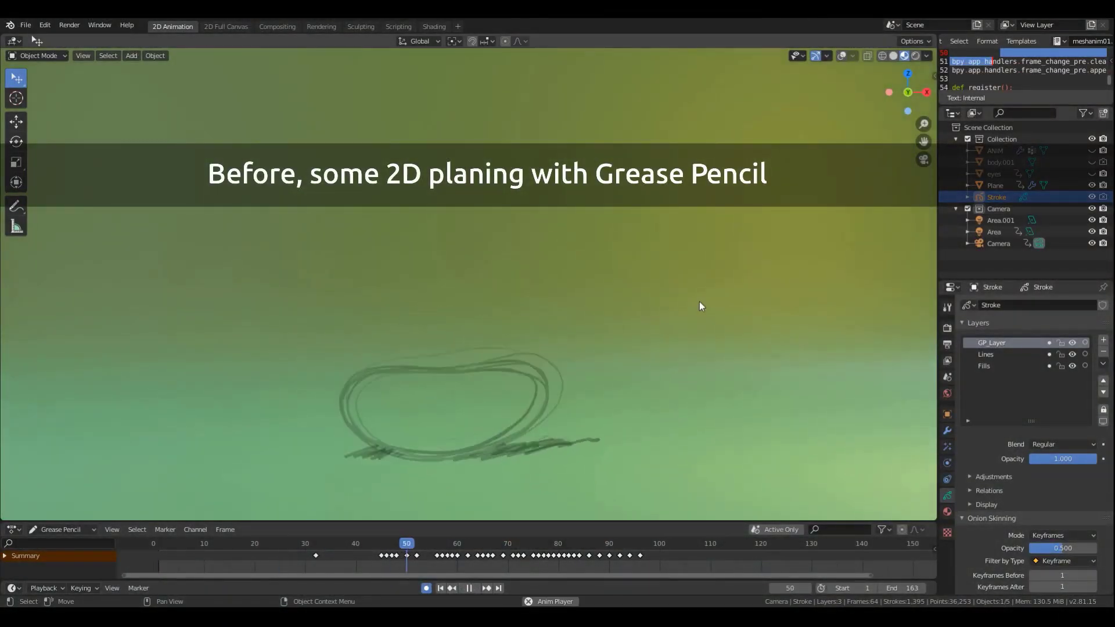
{"action": "middle_click_drag", "start_coordinate": [604, 429], "coordinate": [586, 444]}
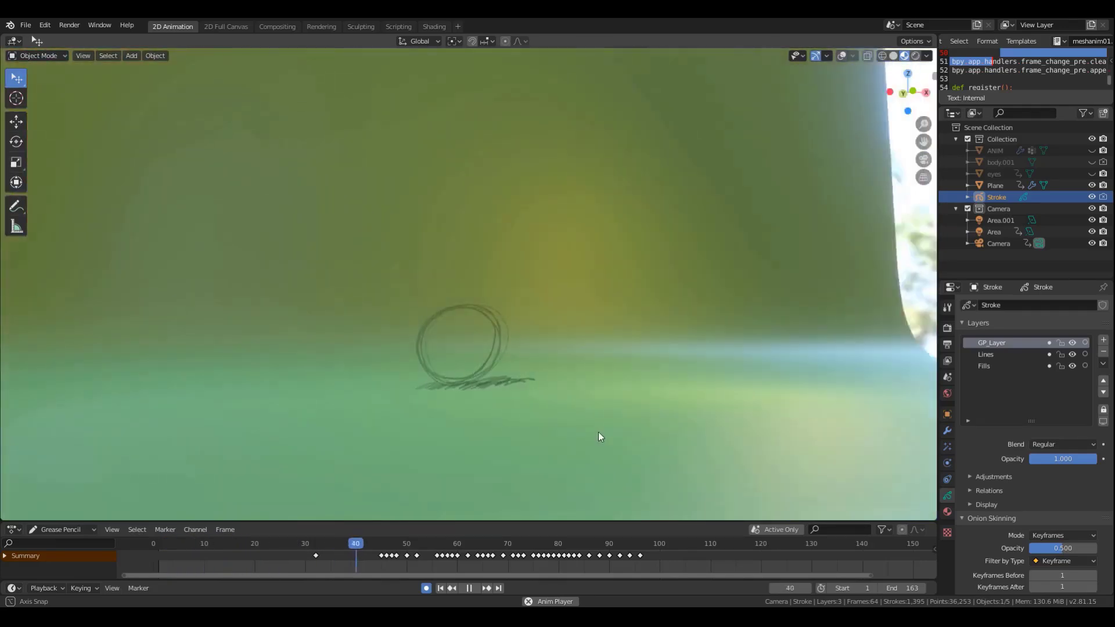
{"action": "key", "text": "KP_0"}
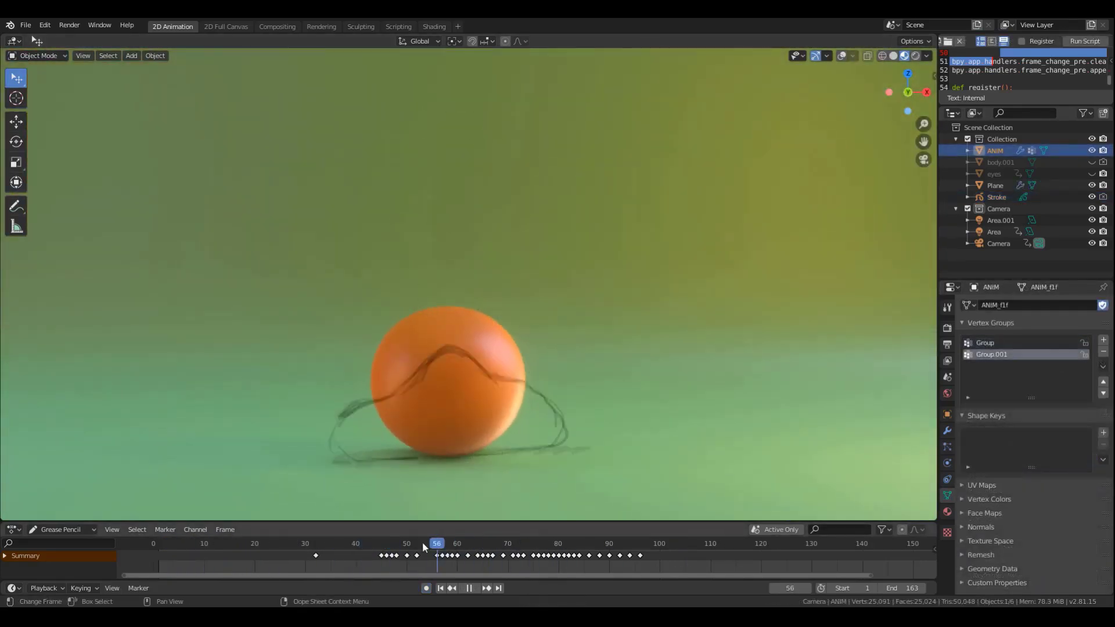
Add a Keyframe Mesh for the orange sphere on frame 52 and squash it into the sketched bean shape with Elastic Deform.
{"action": "left_click_drag", "start_coordinate": [423, 546], "coordinate": [417, 552]}
{"action": "key", "text": "F3"}
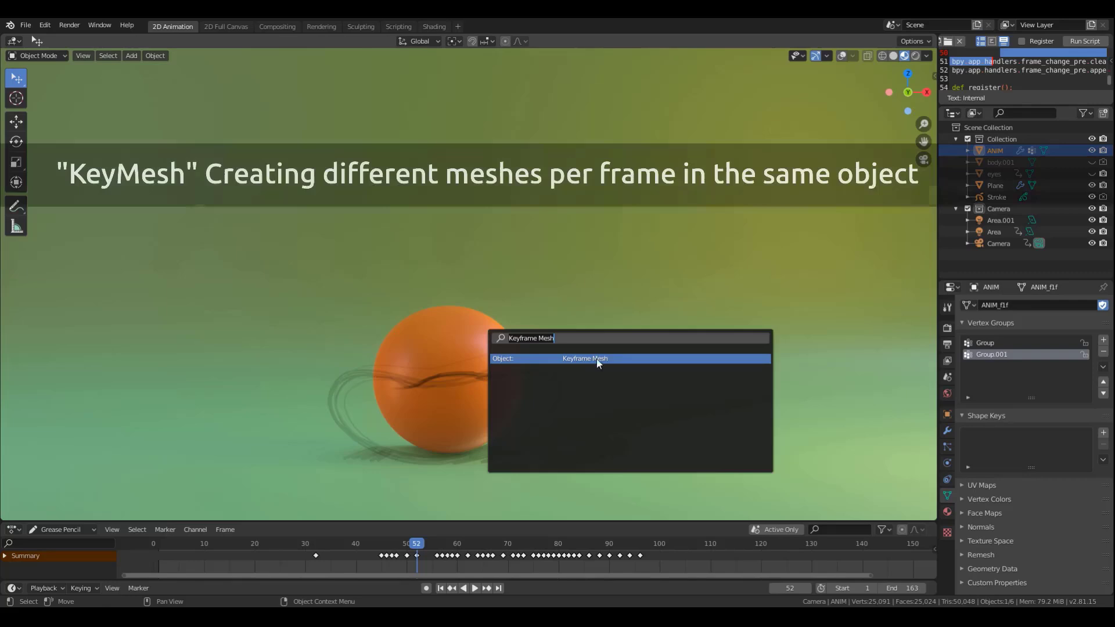
{"action": "left_click", "coordinate": [597, 360]}
{"action": "key", "text": "ctrl+Tab"}
{"action": "mouse_move", "coordinate": [445, 317]}
{"action": "left_mouse_down"}
{"action": "mouse_move", "coordinate": [437, 419]}
{"action": "mouse_move", "coordinate": [450, 381]}
{"action": "mouse_move", "coordinate": [449, 390]}
{"action": "left_mouse_up"}
Add a Keyframe Mesh on frame 58 and narrow the bean shape to fit the base of the sketched figure.
{"action": "left_click_drag", "start_coordinate": [417, 544], "coordinate": [446, 544]}
{"action": "key", "text": "F3"}
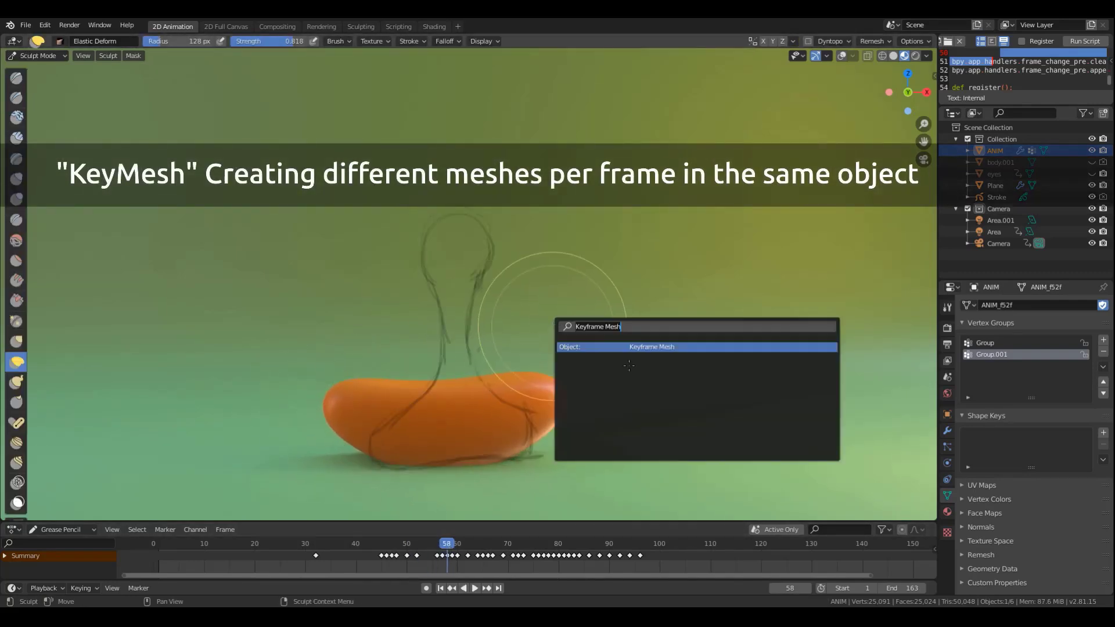
{"action": "key", "text": "Return"}
{"action": "left_click_drag", "start_coordinate": [534, 401], "coordinate": [390, 447]}
Enable Dyntopo and pull a neck and rounded head up from the base with Snake Hook to match the sketch.
{"action": "left_click_drag", "start_coordinate": [28, 346], "coordinate": [47, 346]}
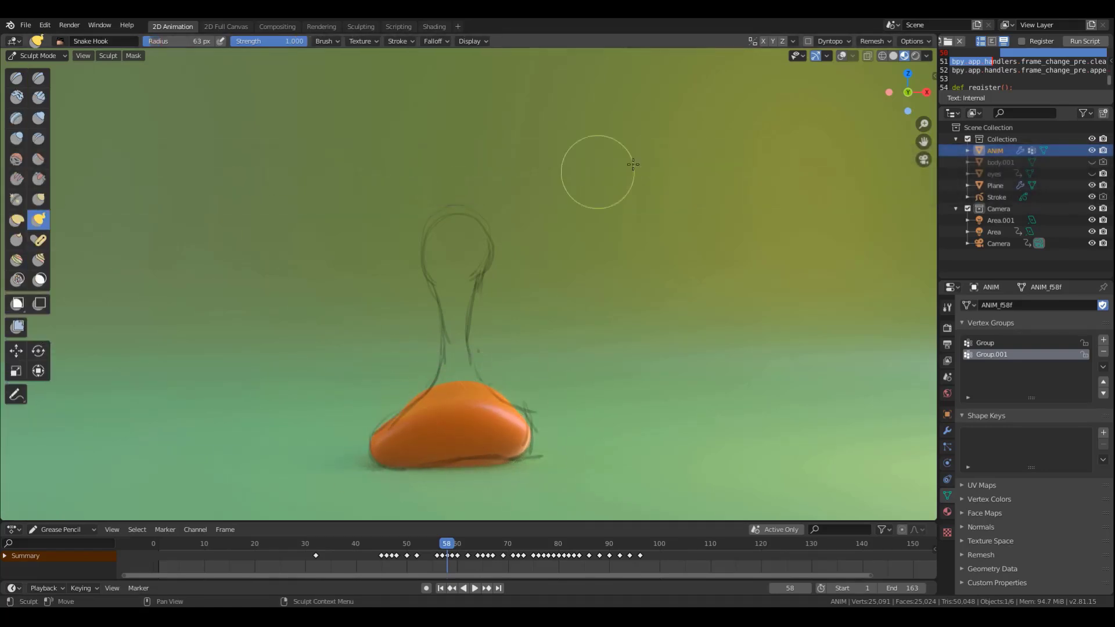
{"action": "left_click", "coordinate": [808, 42]}
{"action": "left_click", "coordinate": [802, 54]}
{"action": "left_click_drag", "start_coordinate": [454, 384], "coordinate": [454, 364]}
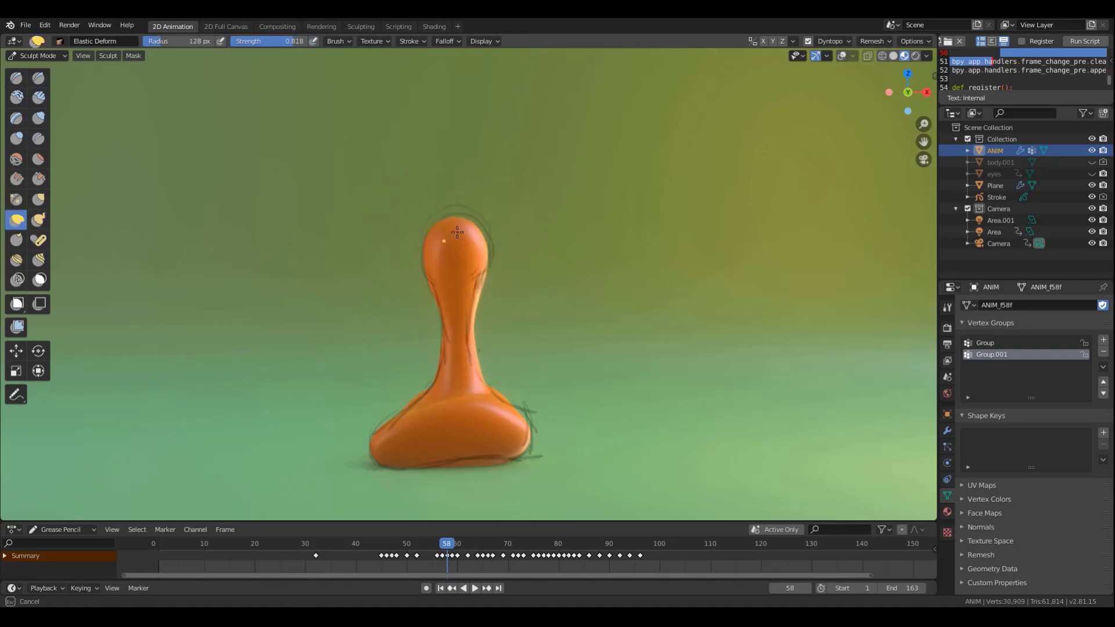
On frame 59, merge the neck and head vertices at center and move the merged point down to the base.
{"action": "key", "text": "space"}
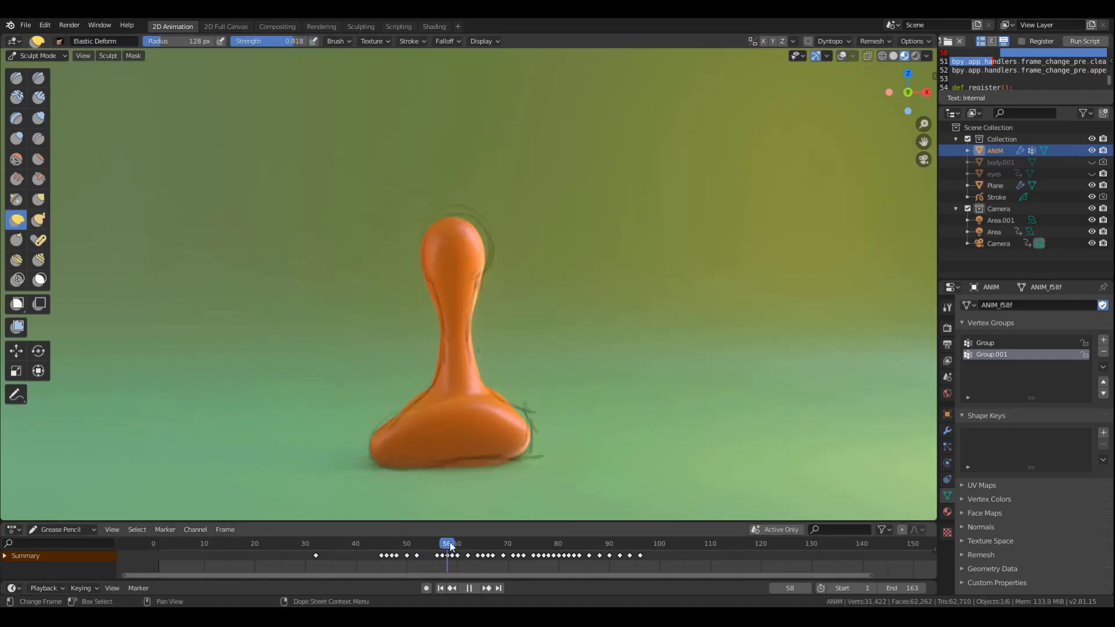
{"action": "key", "text": "space"}
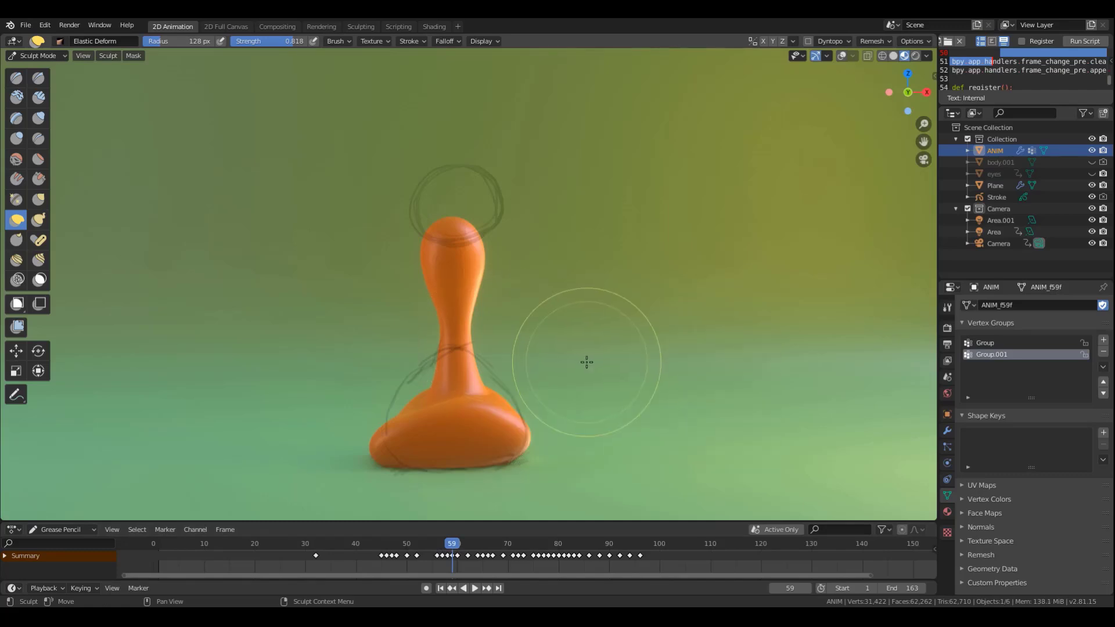
{"action": "key", "text": "Tab"}
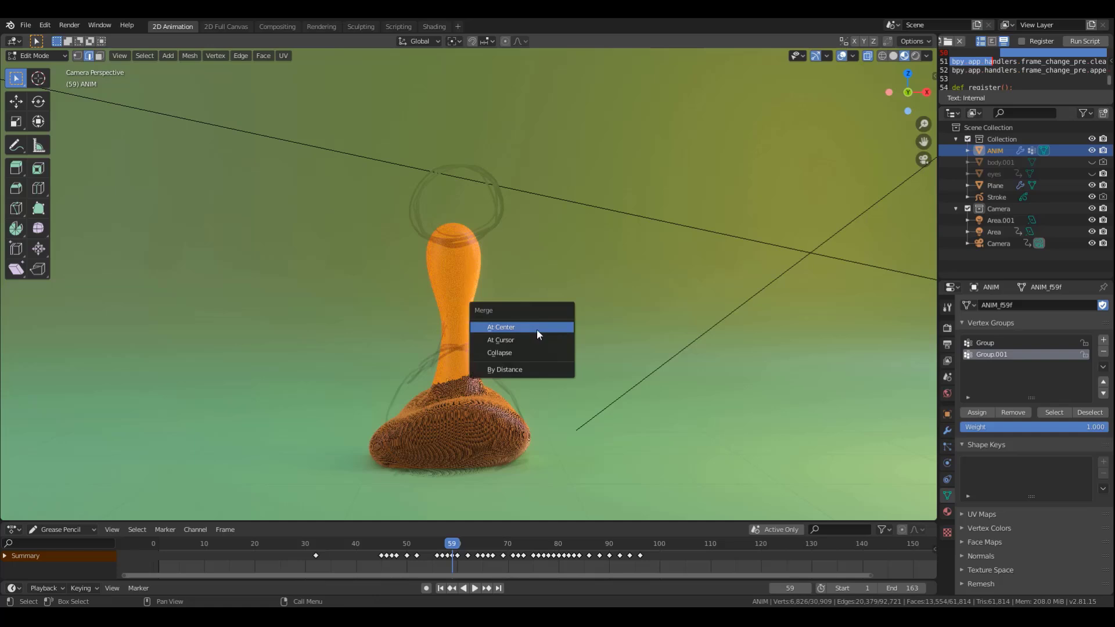
{"action": "left_click", "coordinate": [536, 330]}
{"action": "key", "text": "g"}
{"action": "left_click", "coordinate": [478, 374]}
Return to Sculpt Mode and pull the remaining base up into the sketched rounded peak with the Grab brush.
{"action": "key", "text": "ctrl+Tab"}
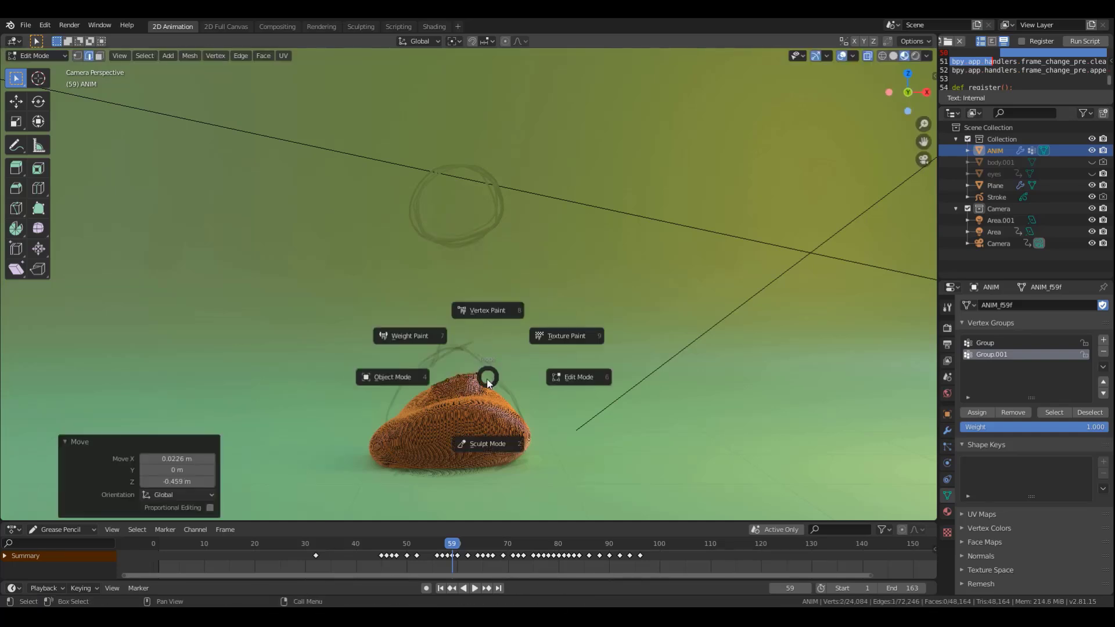
{"action": "left_click", "coordinate": [486, 436]}
{"action": "key", "text": "g"}
{"action": "left_click_drag", "start_coordinate": [464, 391], "coordinate": [451, 355]}
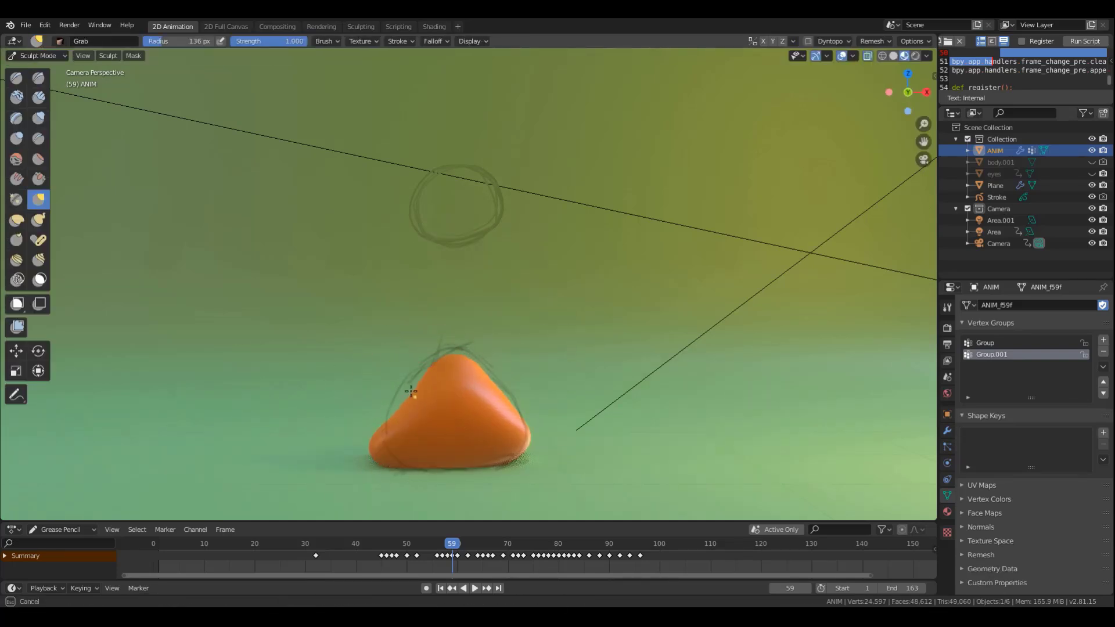
Add a UV sphere to the mesh in Edit Mode, fit it to the sketched circle above the base, and return to Object Mode.
{"action": "key", "text": "Tab"}
{"action": "key", "text": "shift+a"}
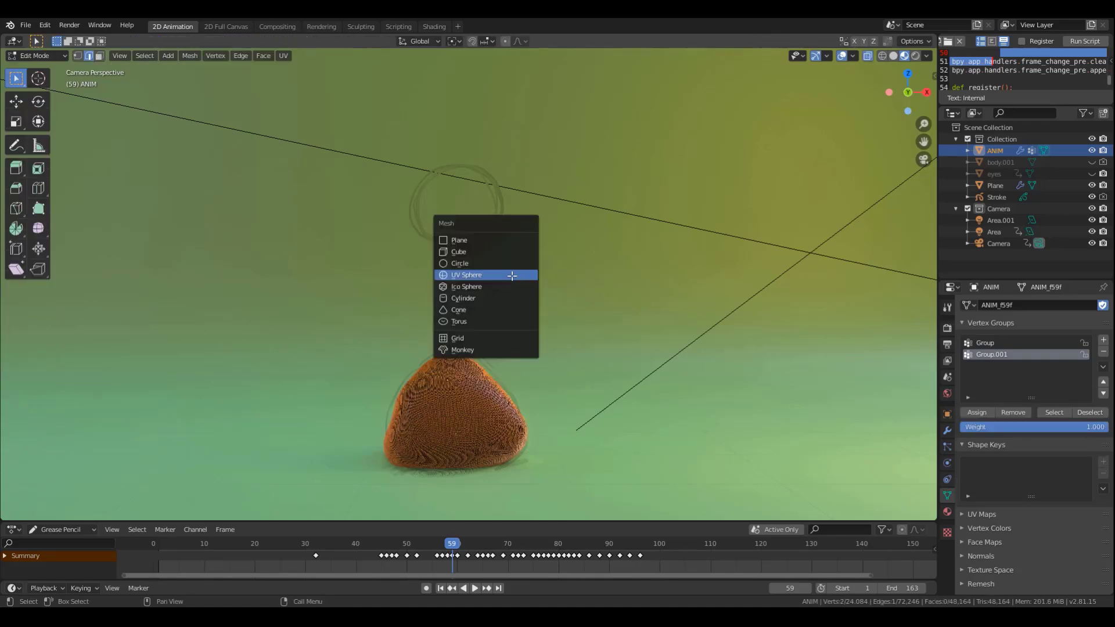
{"action": "left_click", "coordinate": [511, 275]}
{"action": "key", "text": "s"}
{"action": "left_click", "coordinate": [465, 395]}
{"action": "key", "text": "g"}
{"action": "left_click", "coordinate": [553, 85]}
{"action": "key", "text": "s"}
{"action": "left_click", "coordinate": [594, 254]}
{"action": "key", "text": "ctrl+Tab"}
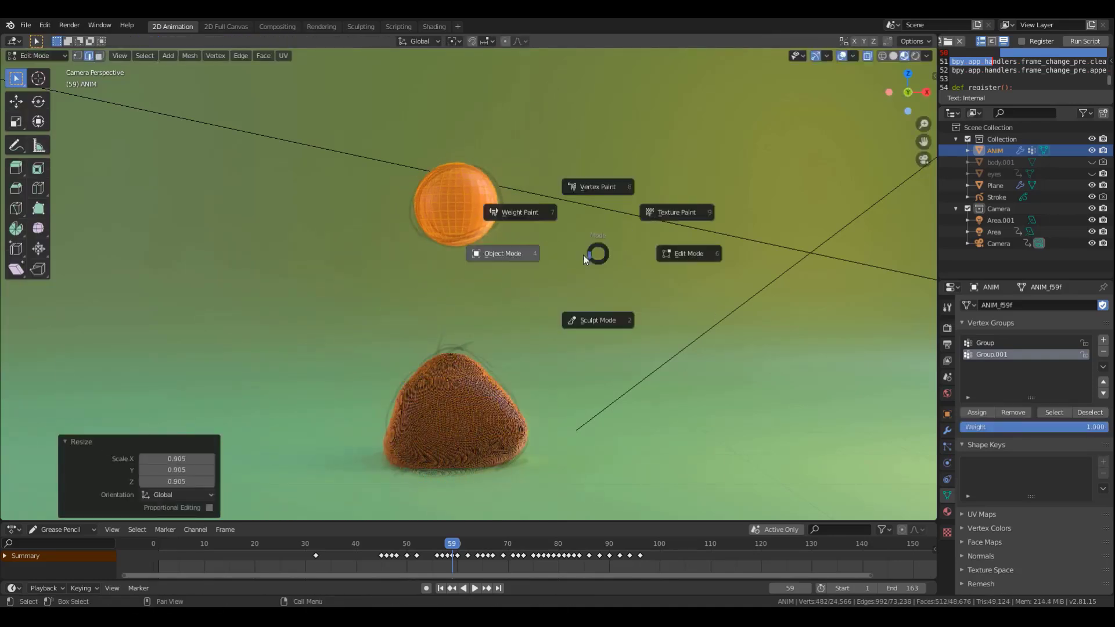
{"action": "left_click", "coordinate": [503, 253]}
{"action": "right_click", "coordinate": [448, 216]}
{"action": "left_click", "coordinate": [447, 216]}
{"action": "key", "text": "ctrl+Tab"}
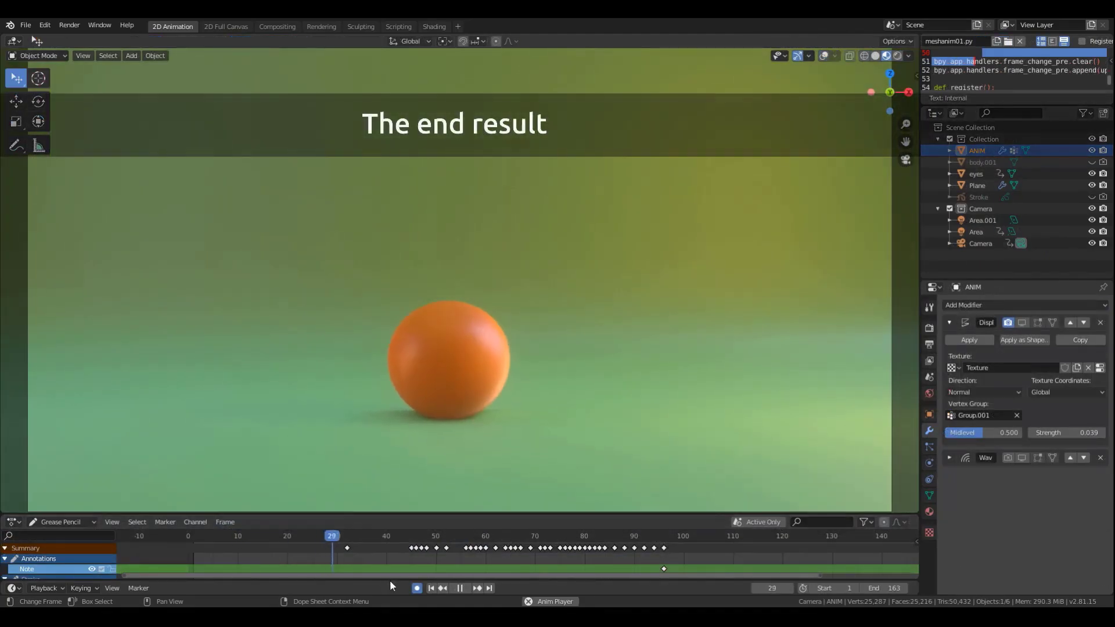
Play back the finished character animation and scrub back toward its start.
{"action": "key", "text": "space"}
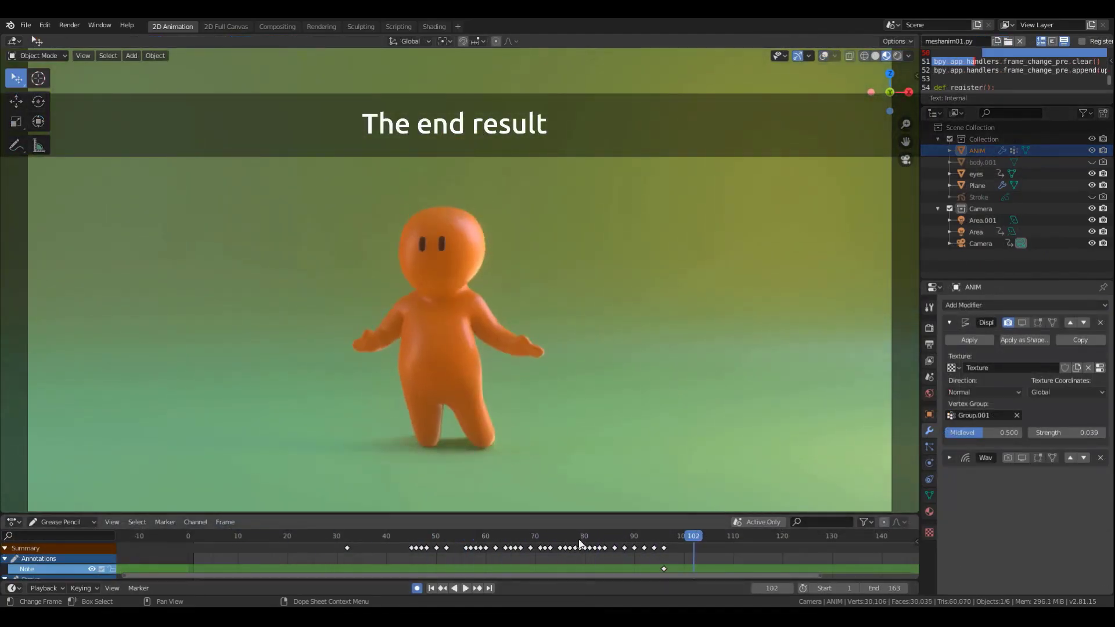
{"action": "mouse_move", "coordinate": [383, 550]}
{"action": "left_mouse_down"}
{"action": "mouse_move", "coordinate": [618, 549]}
{"action": "mouse_move", "coordinate": [348, 552]}
{"action": "left_mouse_up"}
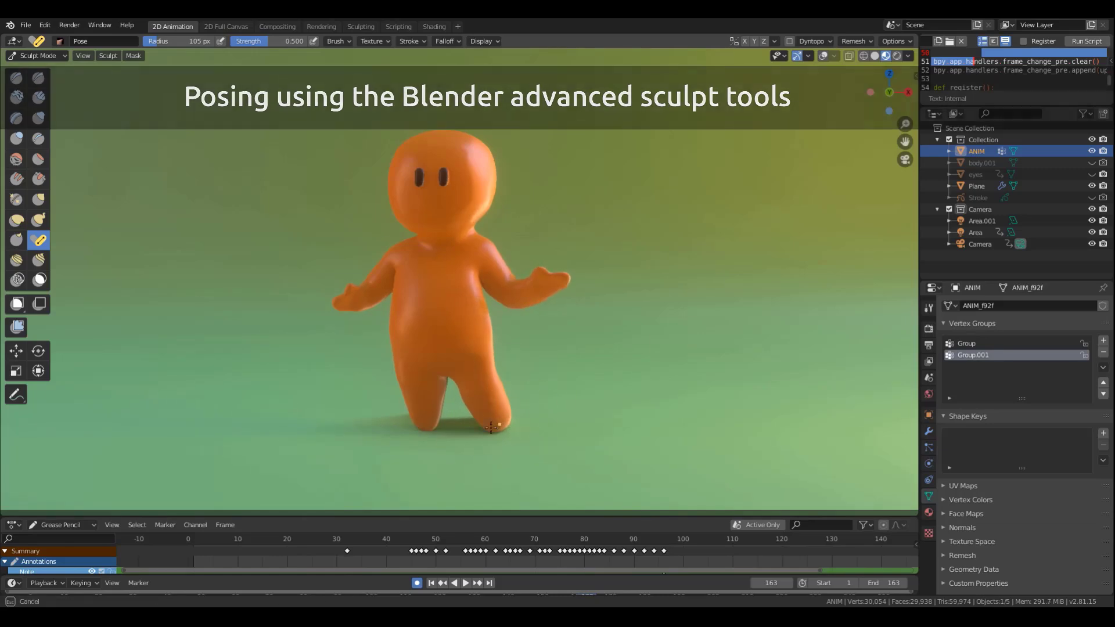
Enlarge the Pose brush radius to 190 px for posing the character.
{"action": "key", "text": "f"}
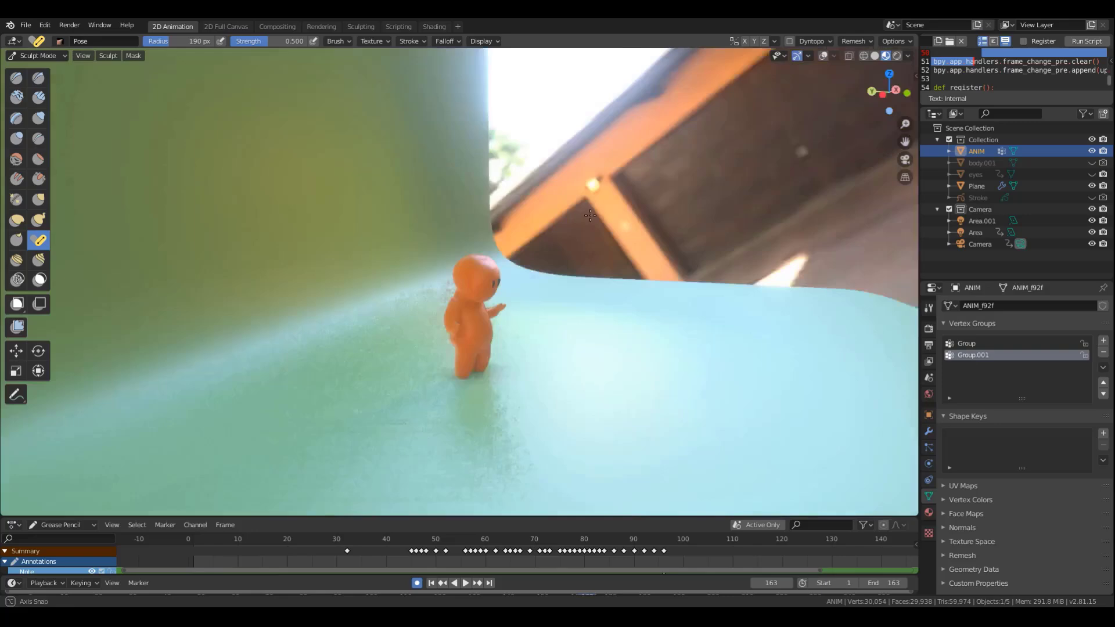
{"action": "scroll", "coordinate": [522, 224], "scroll_direction": "up", "scroll_amount": 4}
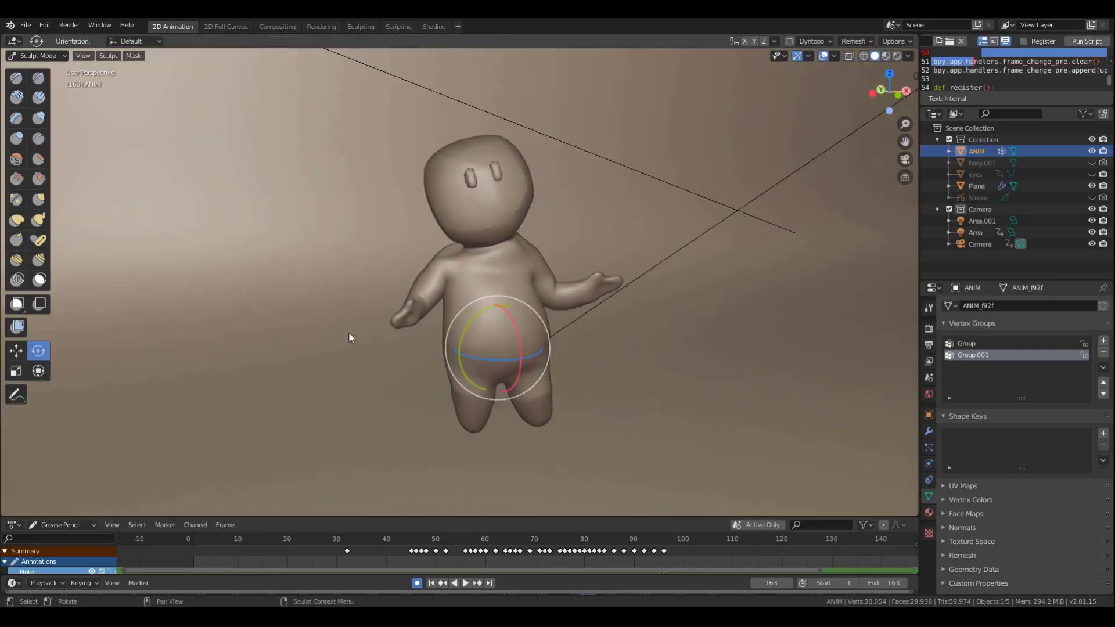
Mask everything except one of the character's arms, rotate it freely about the shoulder into a new pose, and clear the mask.
{"action": "key", "text": "shift+a"}
{"action": "left_click", "coordinate": [431, 262]}
{"action": "key", "text": "r"}
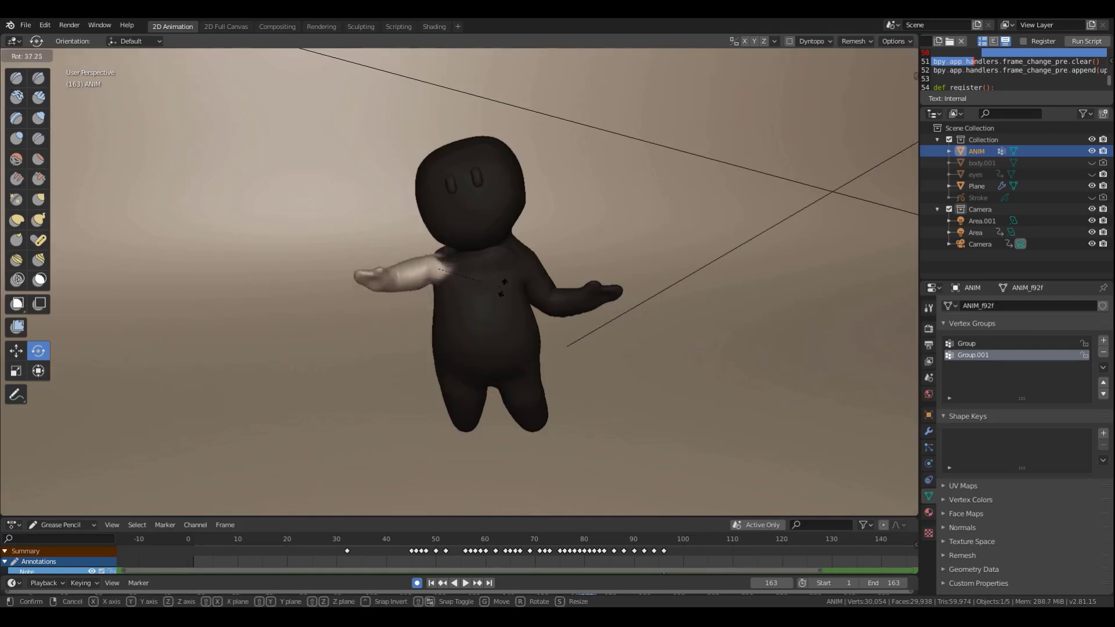
{"action": "left_click", "coordinate": [498, 278]}
{"action": "key", "text": "r"}
{"action": "key", "text": "r"}
{"action": "left_click", "coordinate": [485, 206]}
{"action": "key", "text": "alt+m"}
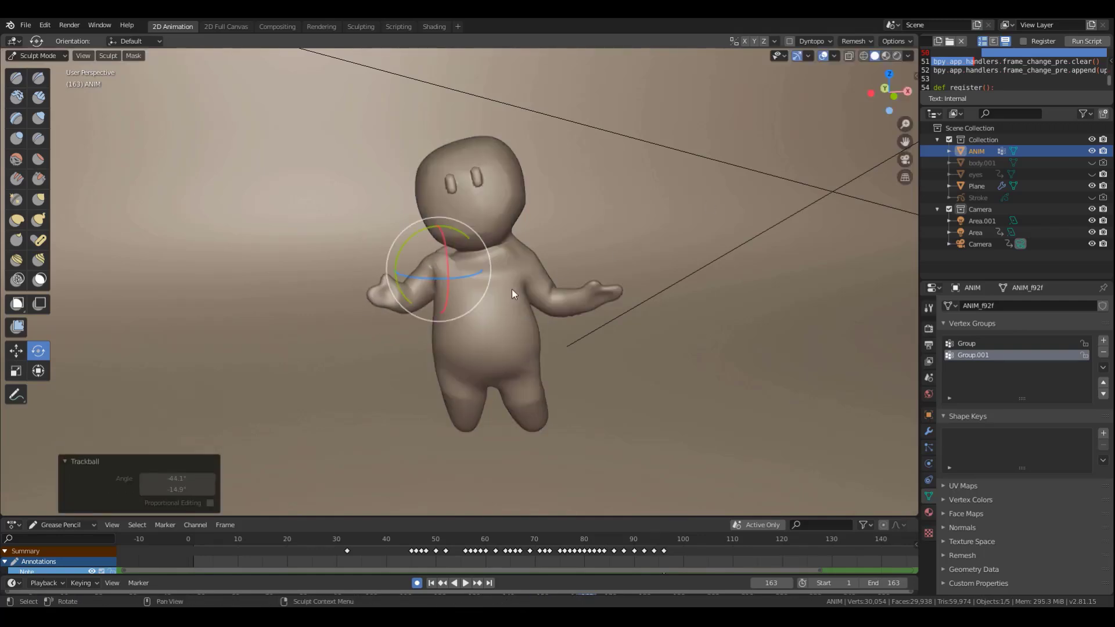
Rework the creased shoulder of the rotated arm with the Inflate/Deflate brush at a 42 px radius.
{"action": "key", "text": "shift+s"}
{"action": "mouse_move", "coordinate": [449, 268]}
{"action": "middle_mouse_down", "text": "ctrl"}
{"action": "mouse_move", "coordinate": [452, 249]}
{"action": "mouse_move", "coordinate": [643, 225]}
{"action": "middle_mouse_up", "text": "ctrl"}
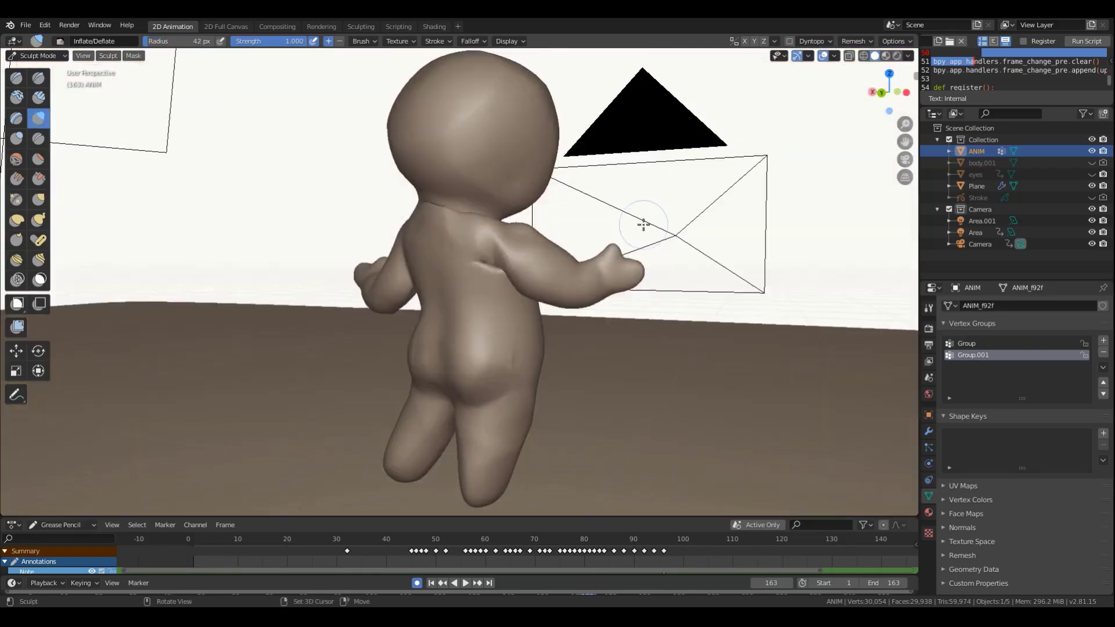
{"action": "middle_click_drag", "start_coordinate": [501, 260], "coordinate": [456, 224], "text": "ctrl"}
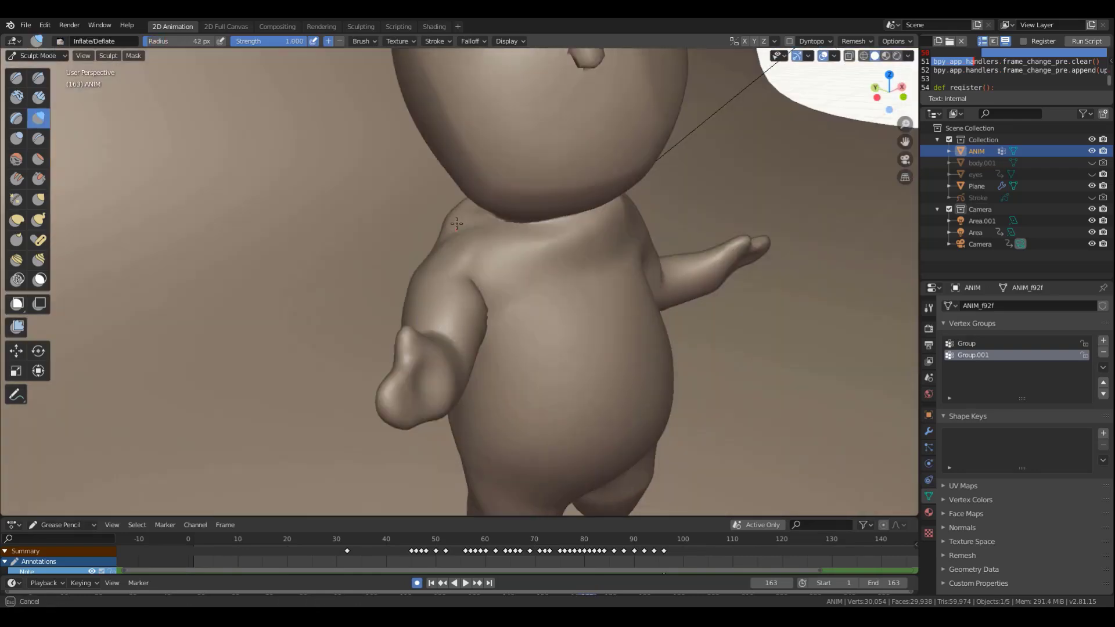
{"action": "middle_click_drag", "start_coordinate": [417, 274], "coordinate": [398, 265]}
{"action": "middle_click_drag", "start_coordinate": [511, 180], "coordinate": [540, 227], "text": "ctrl"}
{"action": "key", "text": "z"}
{"action": "mouse_move", "coordinate": [424, 244]}
{"action": "middle_mouse_down"}
{"action": "mouse_move", "coordinate": [411, 272]}
{"action": "mouse_move", "coordinate": [561, 303]}
{"action": "mouse_move", "coordinate": [537, 372]}
{"action": "middle_mouse_up"}
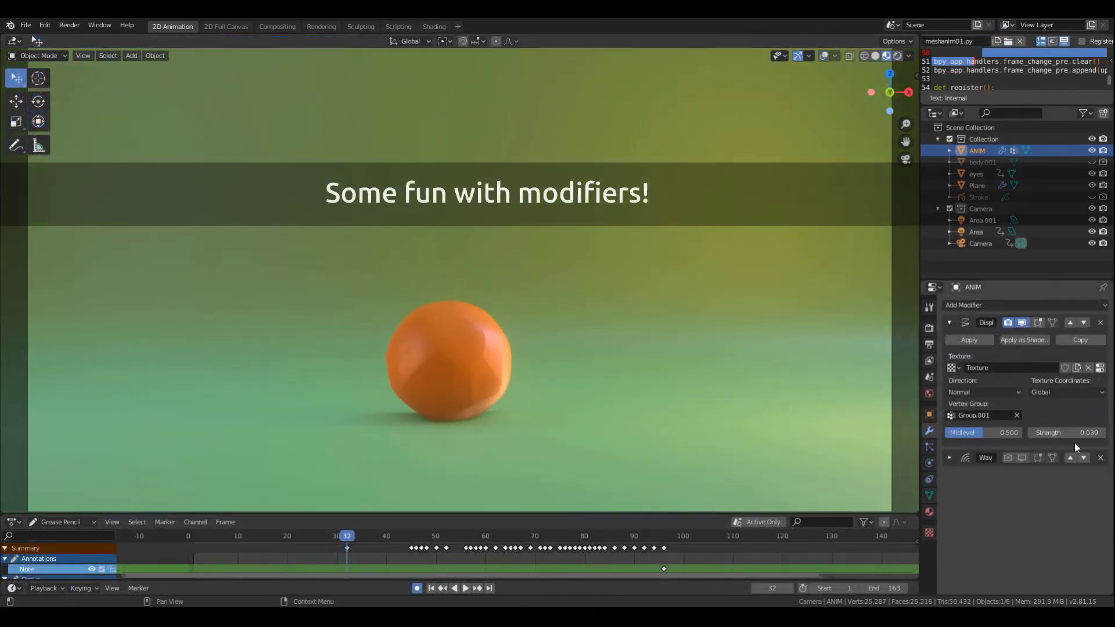
Set the Displace modifier's strength to 0.054 and play the animation to review the faceted surface.
{"action": "mouse_move", "coordinate": [1077, 434]}
{"action": "left_mouse_down"}
{"action": "mouse_move", "coordinate": [1047, 435]}
{"action": "mouse_move", "coordinate": [1072, 435]}
{"action": "mouse_move", "coordinate": [1060, 434]}
{"action": "left_mouse_up"}
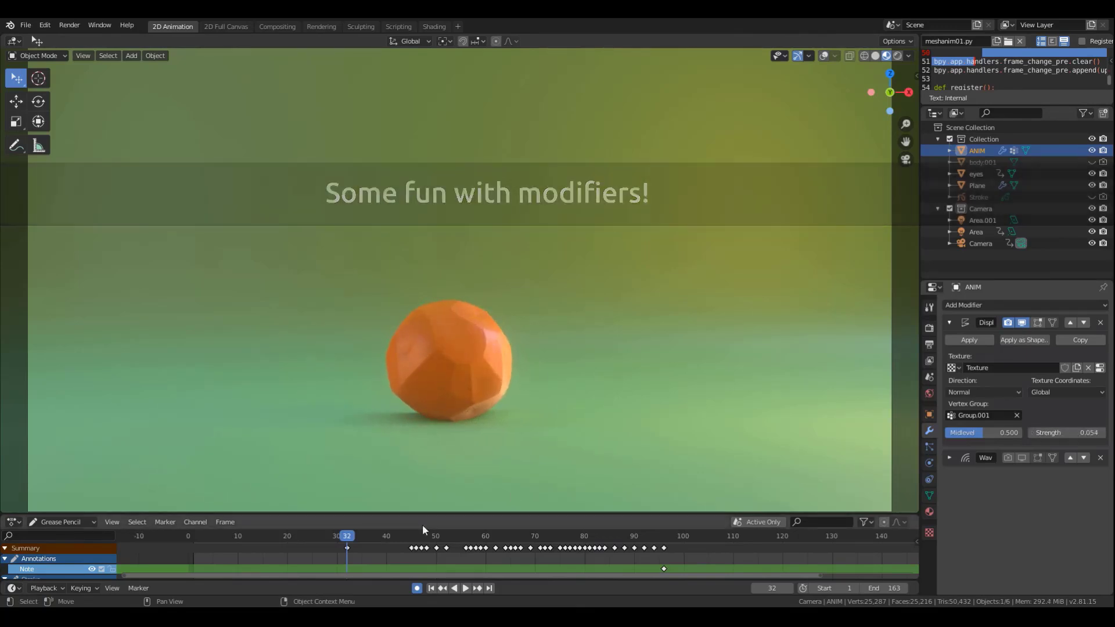
{"action": "key", "text": "space"}
{"action": "key", "text": "space"}
{"action": "left_click_drag", "start_coordinate": [500, 534], "coordinate": [475, 534]}
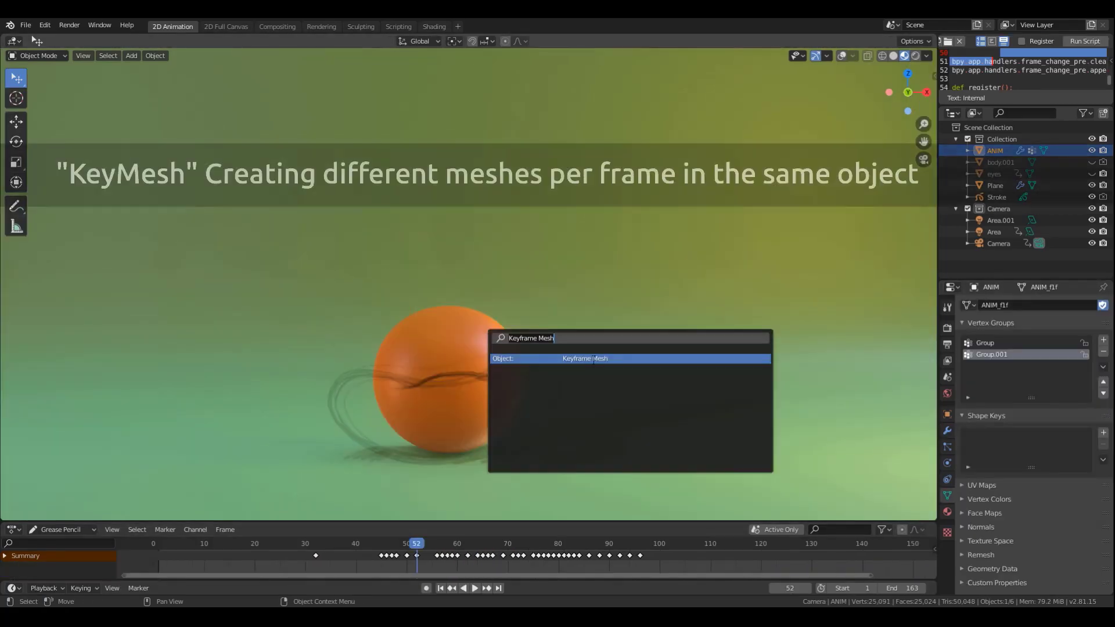
Add a Keyframe Mesh on frame 52 and sculpt the sphere into the sketched bean shape with Elastic Deform.
{"action": "key", "text": "Return"}
{"action": "key", "text": "ctrl+Tab"}
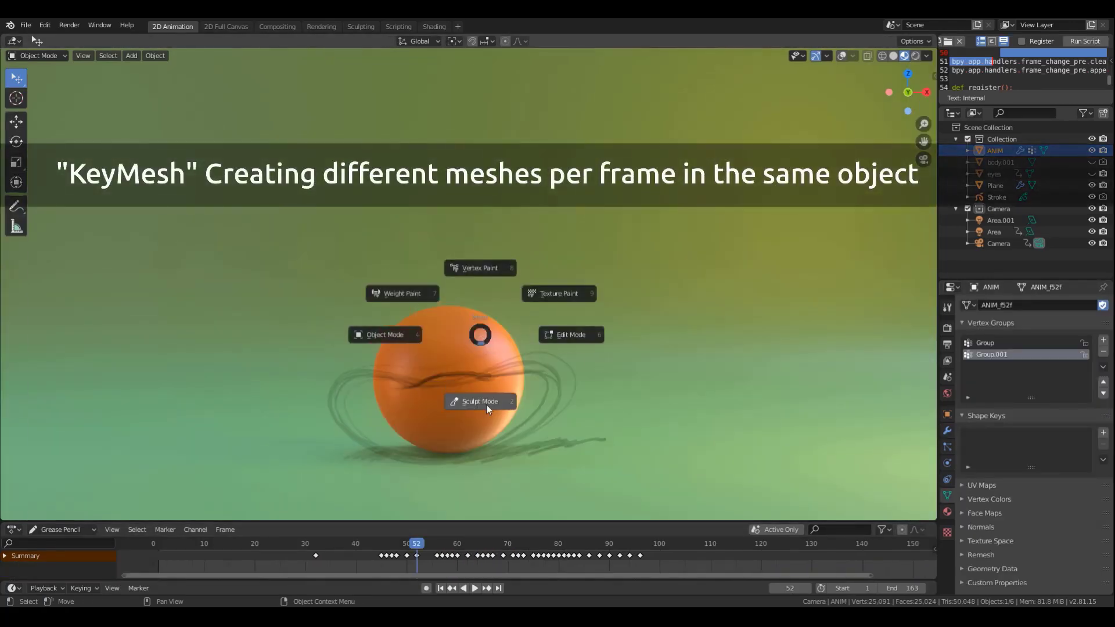
{"action": "left_click", "coordinate": [486, 404]}
{"action": "left_click_drag", "start_coordinate": [411, 331], "coordinate": [445, 375]}
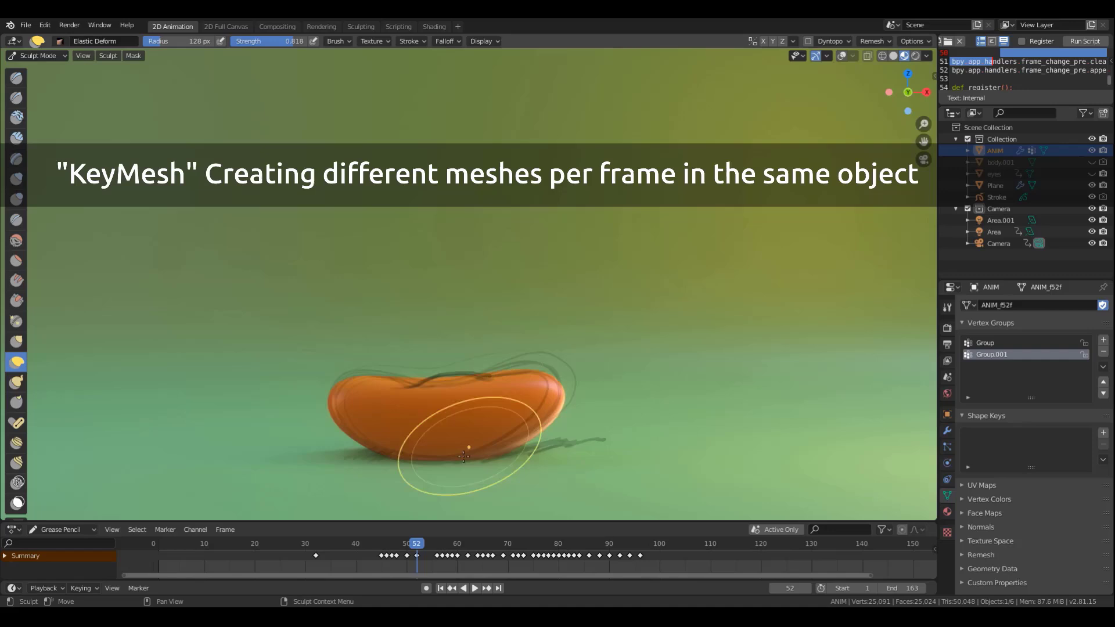
Add a Keyframe Mesh on frame 58 and narrow the bean to the sketched base with Elastic Deform.
{"action": "left_click_drag", "start_coordinate": [437, 544], "coordinate": [447, 544]}
{"action": "key", "text": "F3"}
{"action": "key", "text": "Return"}
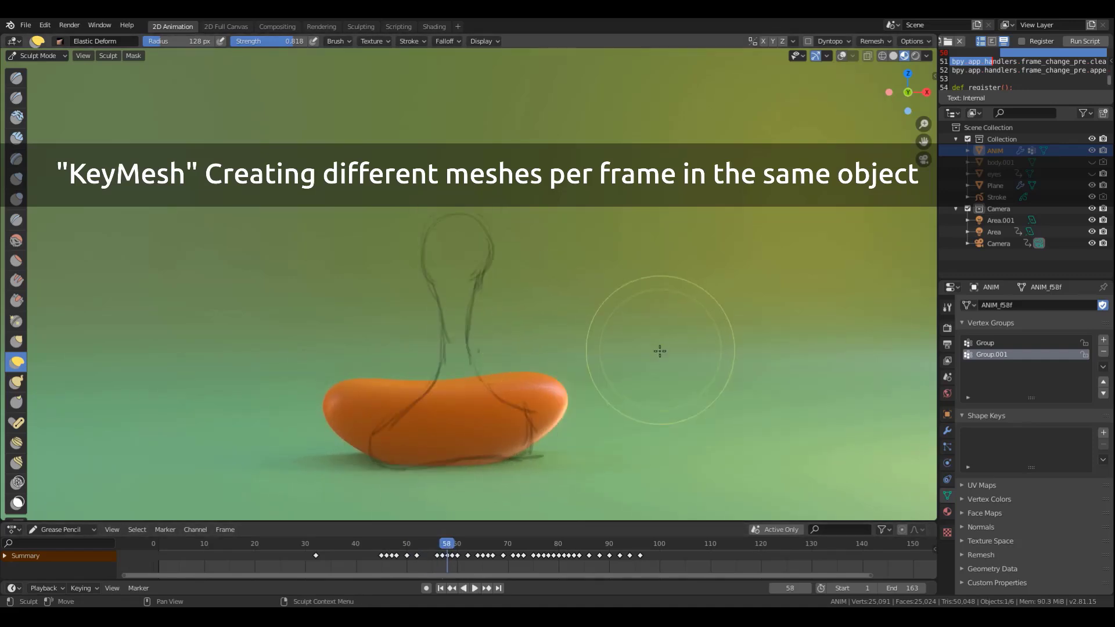
{"action": "left_click_drag", "start_coordinate": [384, 407], "coordinate": [388, 383]}
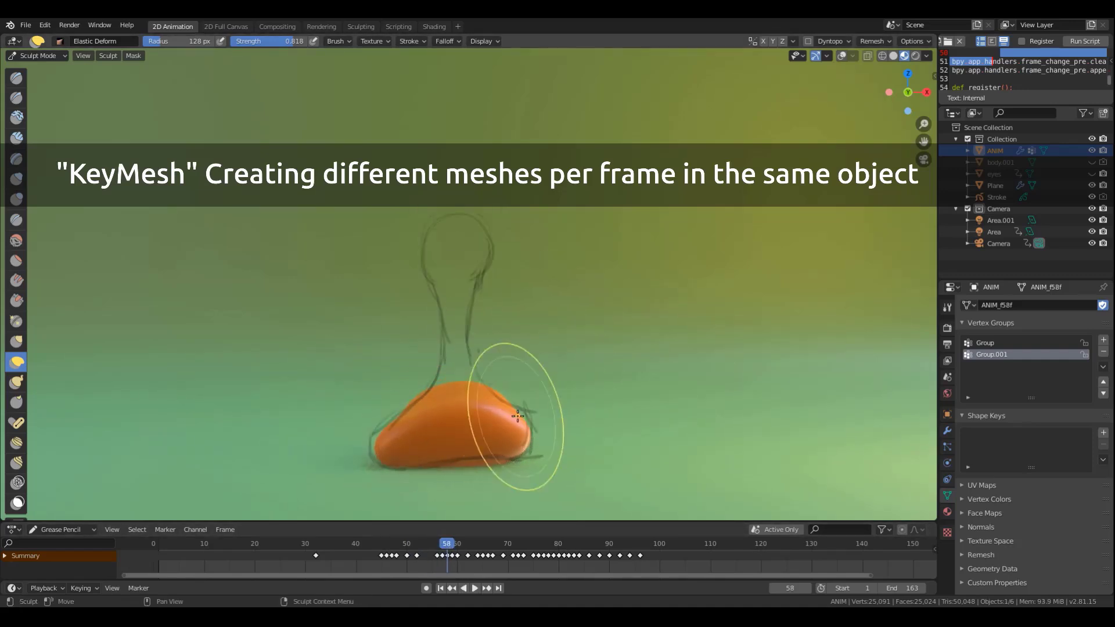
With Snake Hook and Dyntopo enabled, pull a neck and rounded head up from the base to match the sketch.
{"action": "left_click_drag", "start_coordinate": [27, 221], "coordinate": [51, 220]}
{"action": "left_click", "coordinate": [39, 220]}
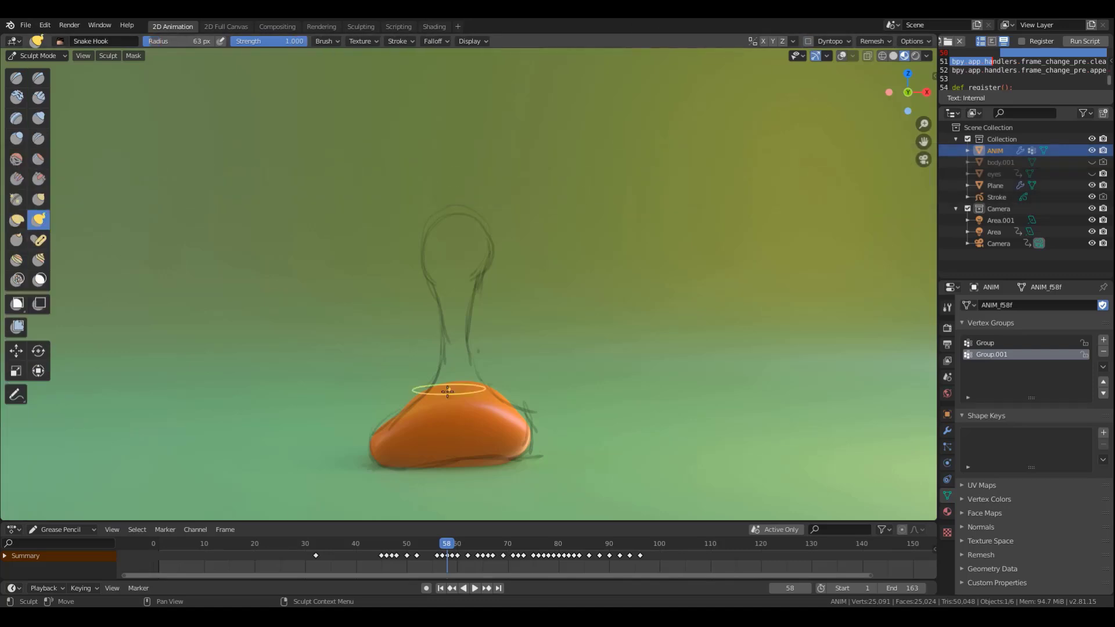
{"action": "left_click", "coordinate": [809, 41]}
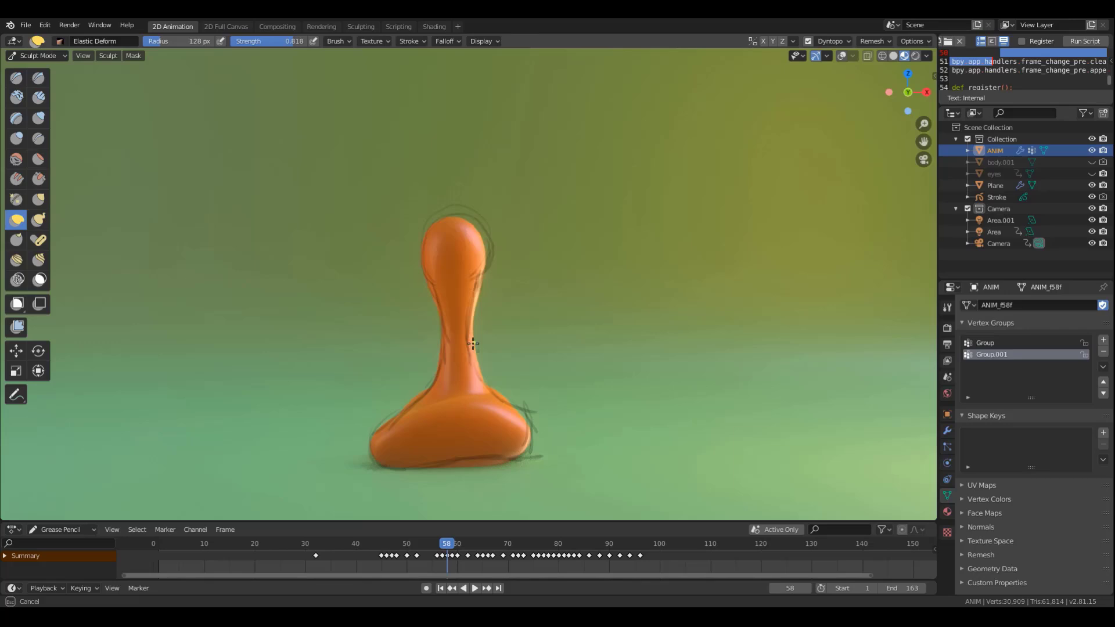
Turn off Dyntopo and add a Keyframe Mesh on frame 59.
{"action": "left_click", "coordinate": [808, 42]}
{"action": "left_click", "coordinate": [459, 546]}
{"action": "key", "text": "space"}
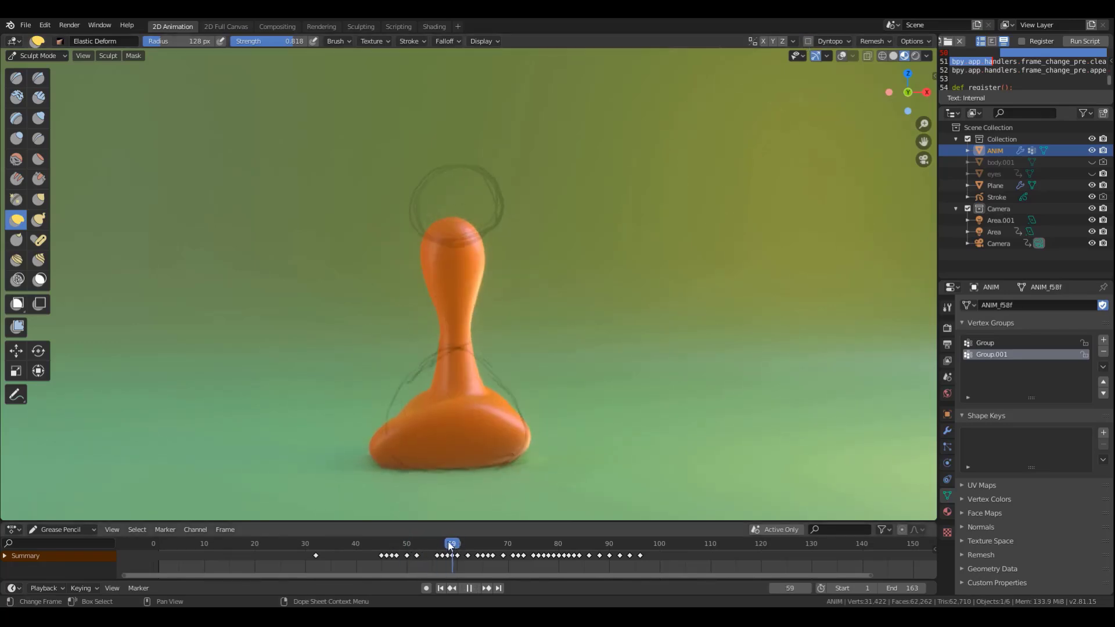
{"action": "key", "text": "space"}
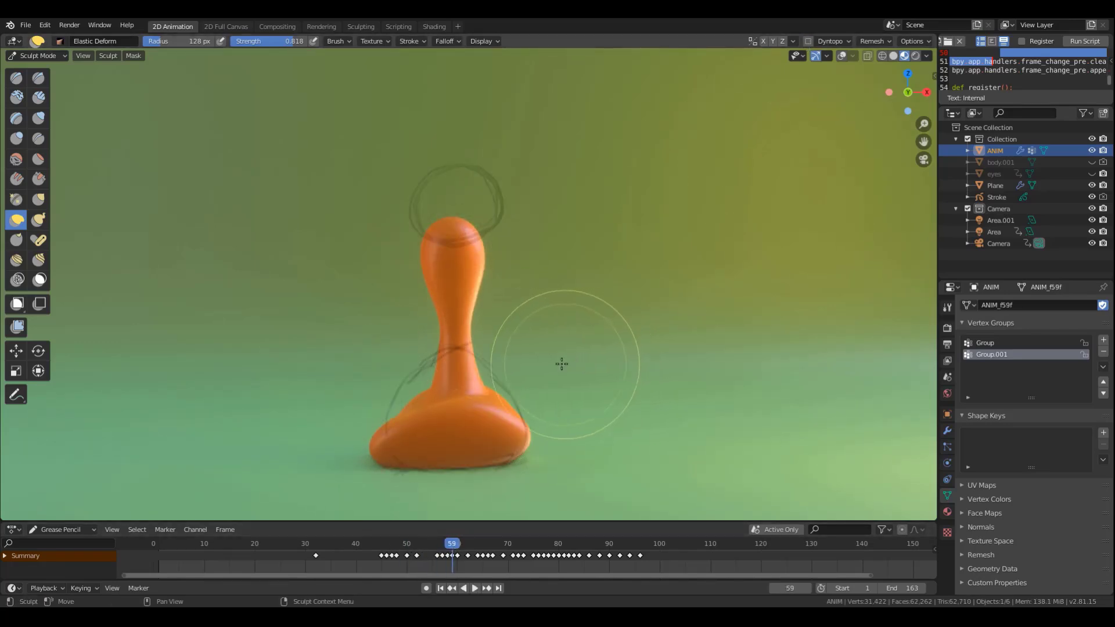
Select the neck and head vertices in Edit Mode, merge them at center, and move the merged point down to the base.
{"action": "key", "text": "shift+s"}
{"action": "left_click_drag", "start_coordinate": [423, 385], "coordinate": [433, 372], "text": "shift"}
{"action": "key", "text": "ctrl+Tab"}
{"action": "left_click", "coordinate": [536, 307]}
{"action": "key", "text": "alt+shift+z"}
{"action": "mouse_move", "coordinate": [486, 177]}
{"action": "right_mouse_down", "text": "ctrl"}
{"action": "mouse_move", "coordinate": [542, 269]}
{"action": "mouse_move", "coordinate": [538, 250]}
{"action": "right_mouse_up", "text": "ctrl"}
{"action": "key", "text": "x"}
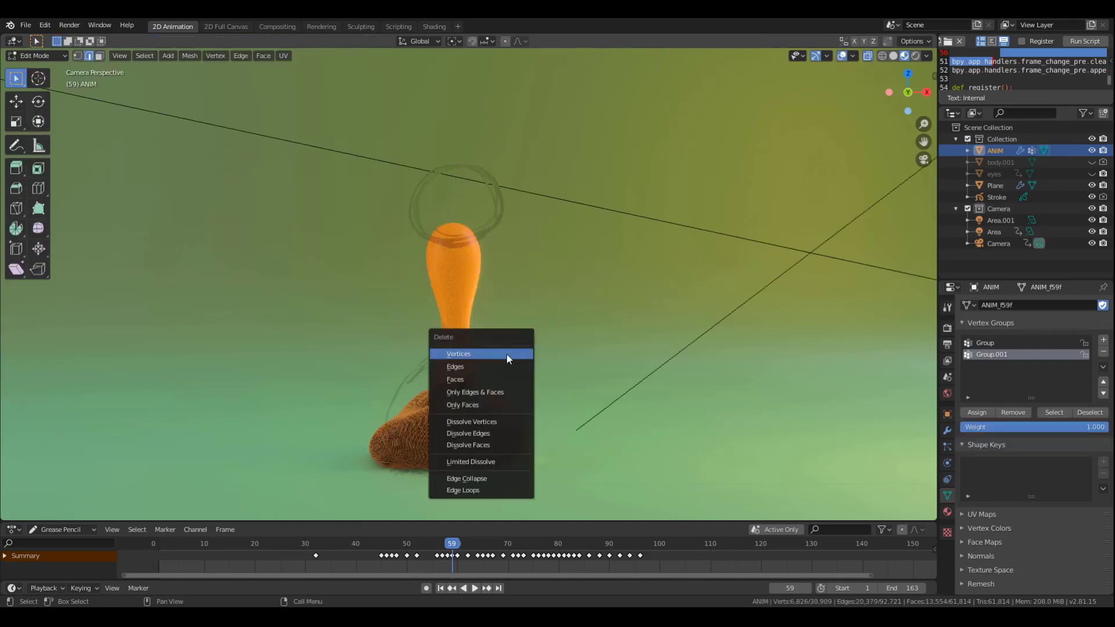
{"action": "key", "text": "Escape"}
{"action": "key", "text": "alt+m"}
{"action": "left_click", "coordinate": [544, 327]}
{"action": "key", "text": "g"}
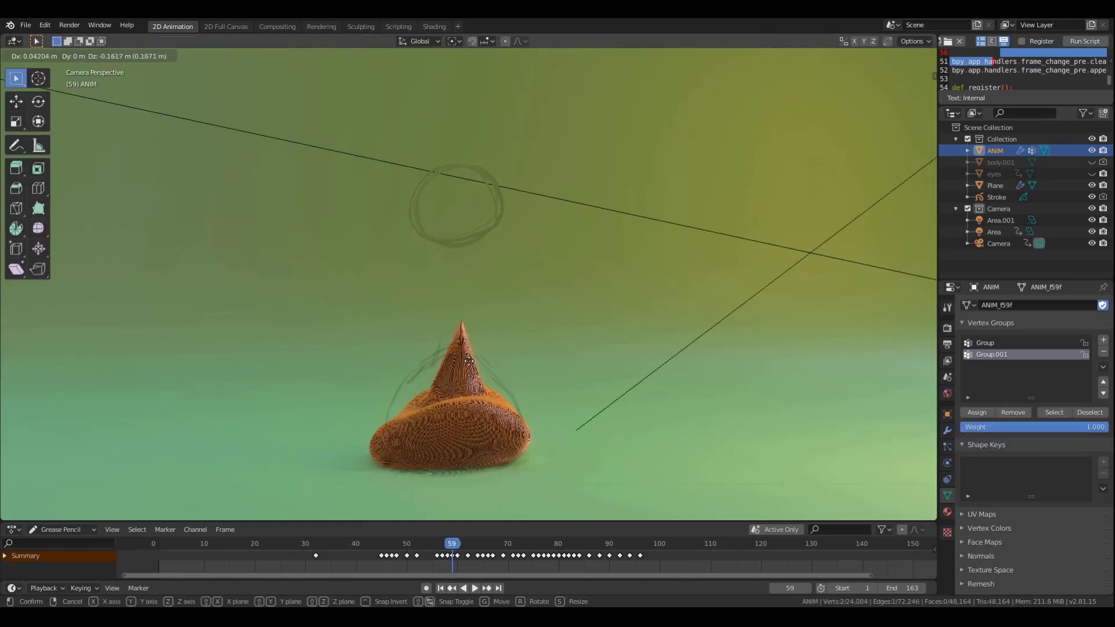
{"action": "left_click", "coordinate": [462, 396]}
Return to Sculpt Mode, smooth the collapsed tip, and pull the base into the sketched rounded peak with the Grab brush.
{"action": "key", "text": "ctrl+Tab"}
{"action": "left_click", "coordinate": [488, 445]}
{"action": "left_click_drag", "start_coordinate": [464, 385], "coordinate": [471, 386], "text": "shift"}
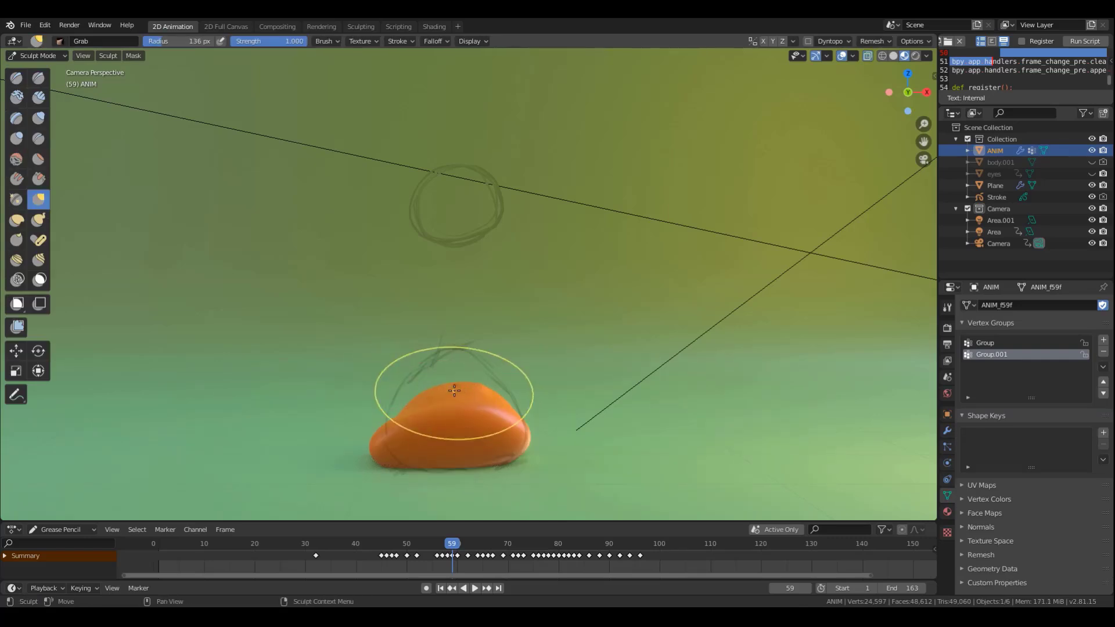
Add a UV sphere to the frame 59 mesh in Edit Mode and start scaling it for the sketched circle.
{"action": "key", "text": "Tab"}
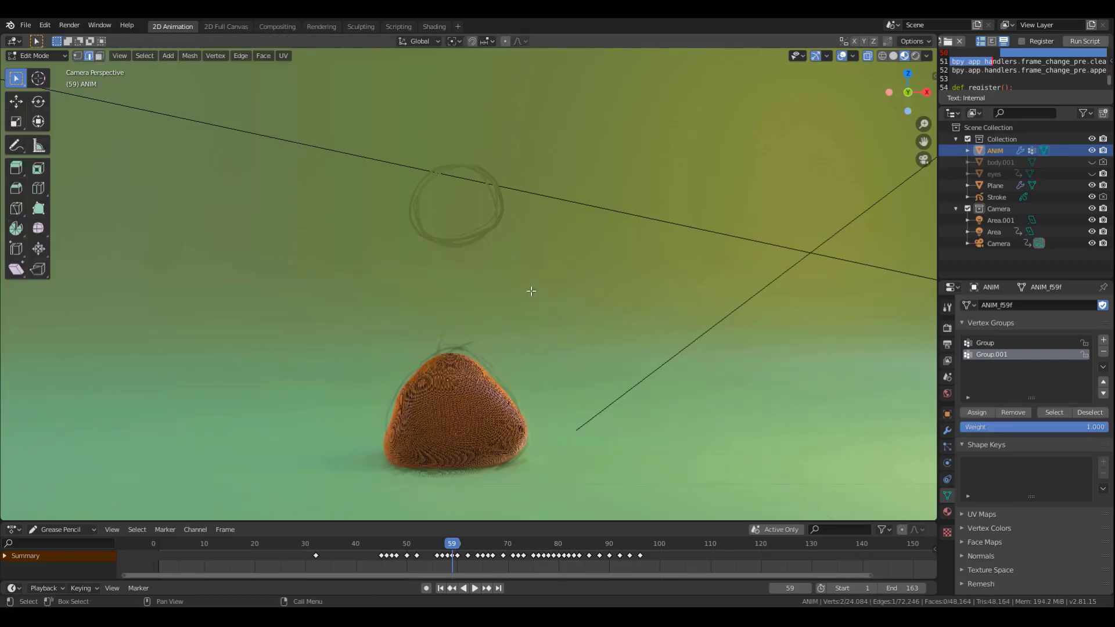
{"action": "key", "text": "shift+a"}
{"action": "left_click", "coordinate": [513, 274]}
{"action": "key", "text": "s"}
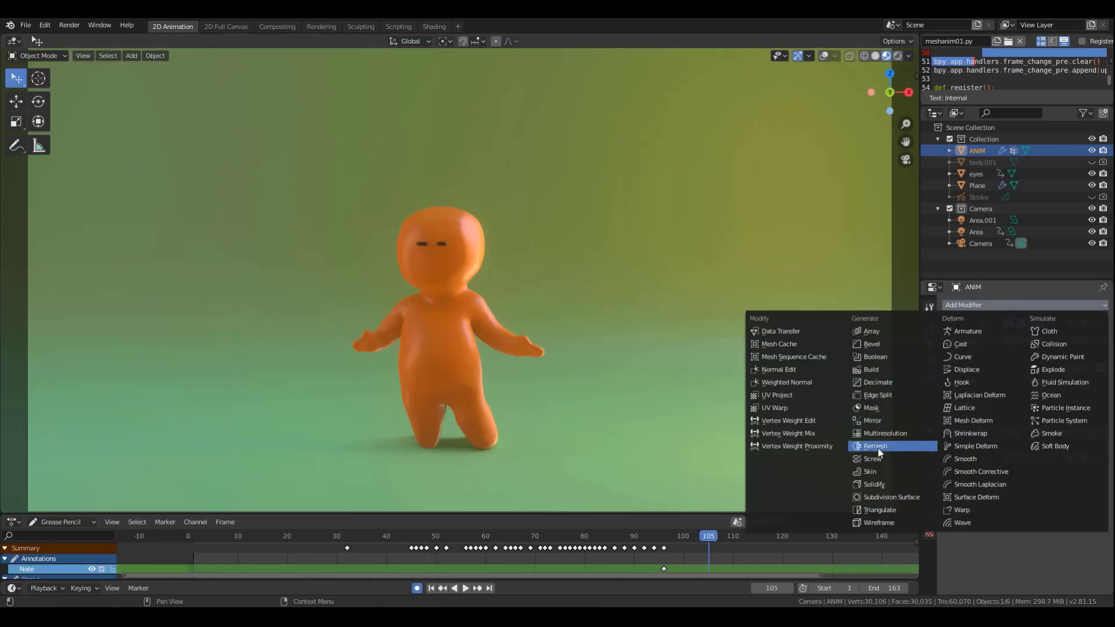
Add a Remesh modifier to the character and set it to Blocks mode with an octree depth of 5.
{"action": "left_click", "coordinate": [878, 448]}
{"action": "left_click_drag", "start_coordinate": [706, 538], "coordinate": [673, 537]}
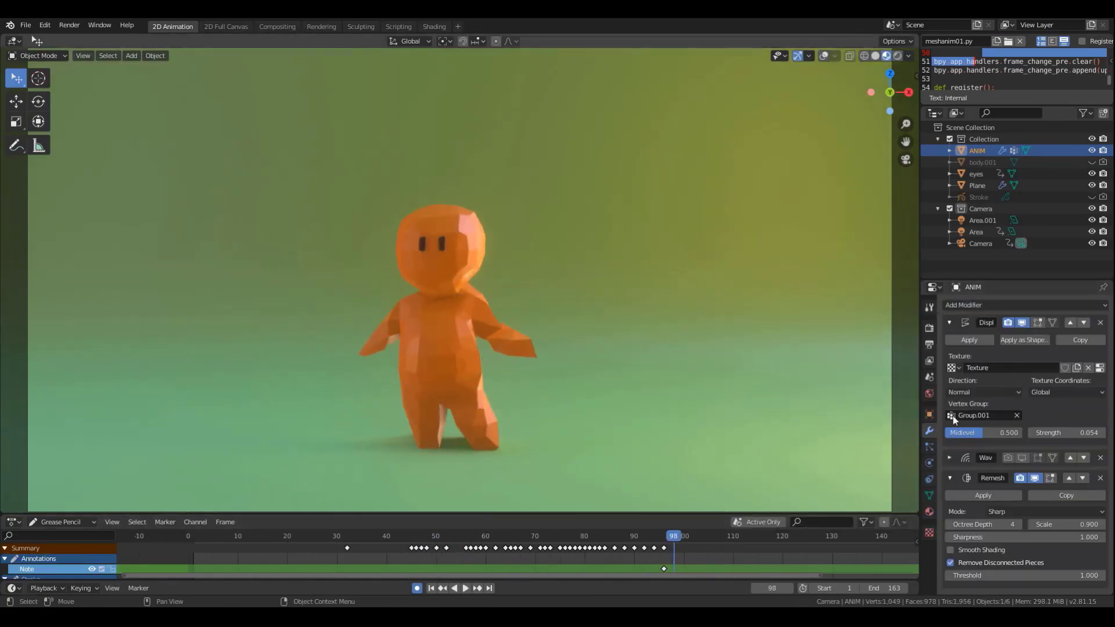
{"action": "left_click", "coordinate": [1016, 512]}
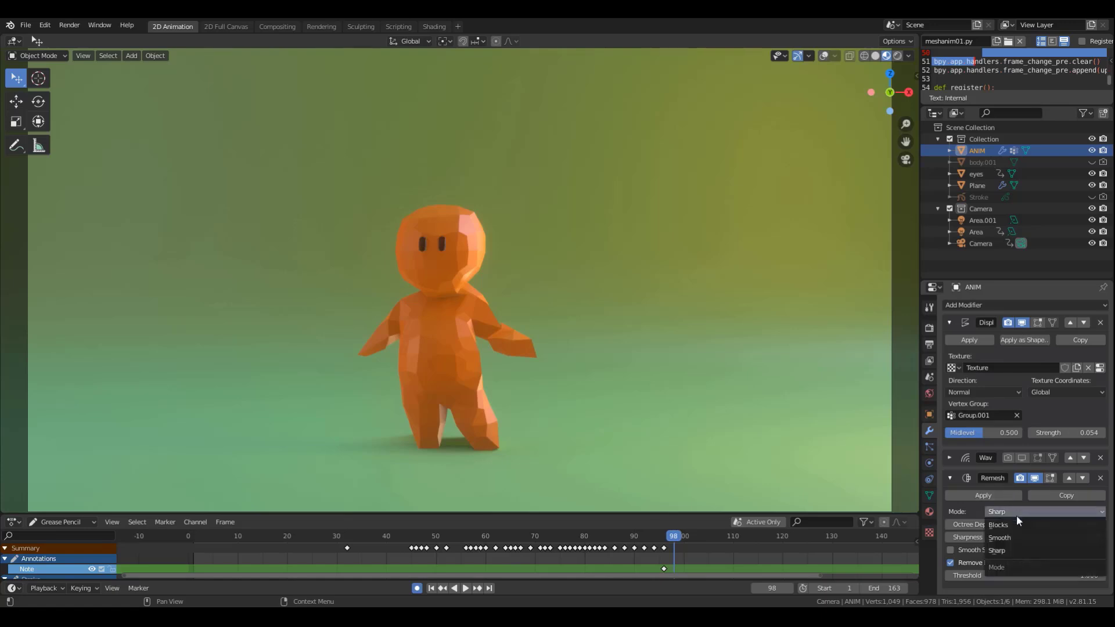
{"action": "left_click", "coordinate": [1009, 521]}
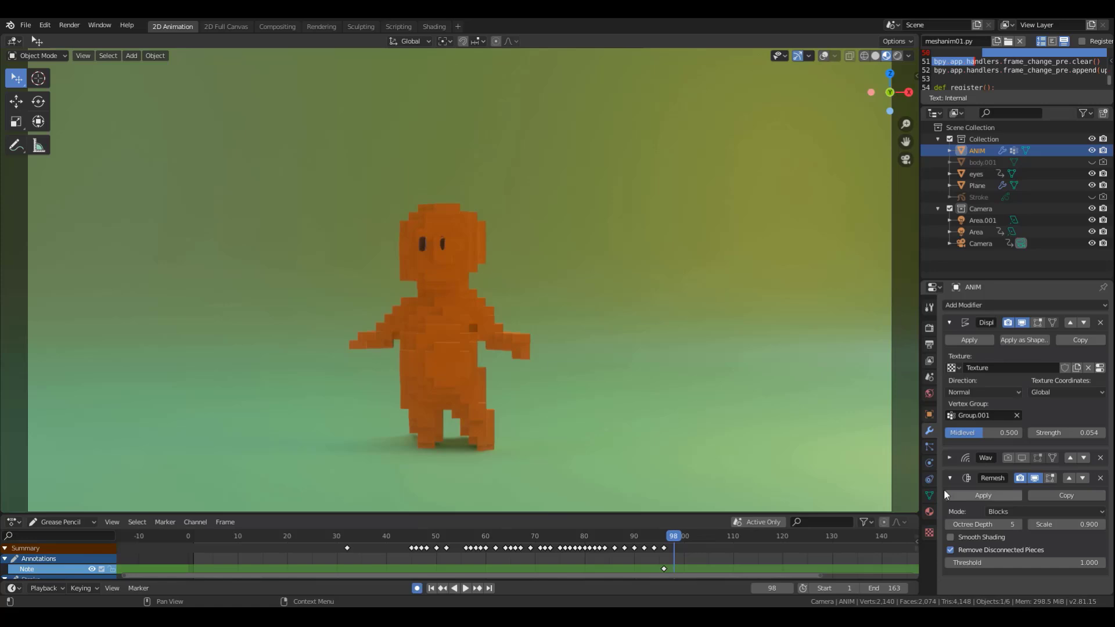
Play and scrub the blocky animation from an angled view.
{"action": "key", "text": "space"}
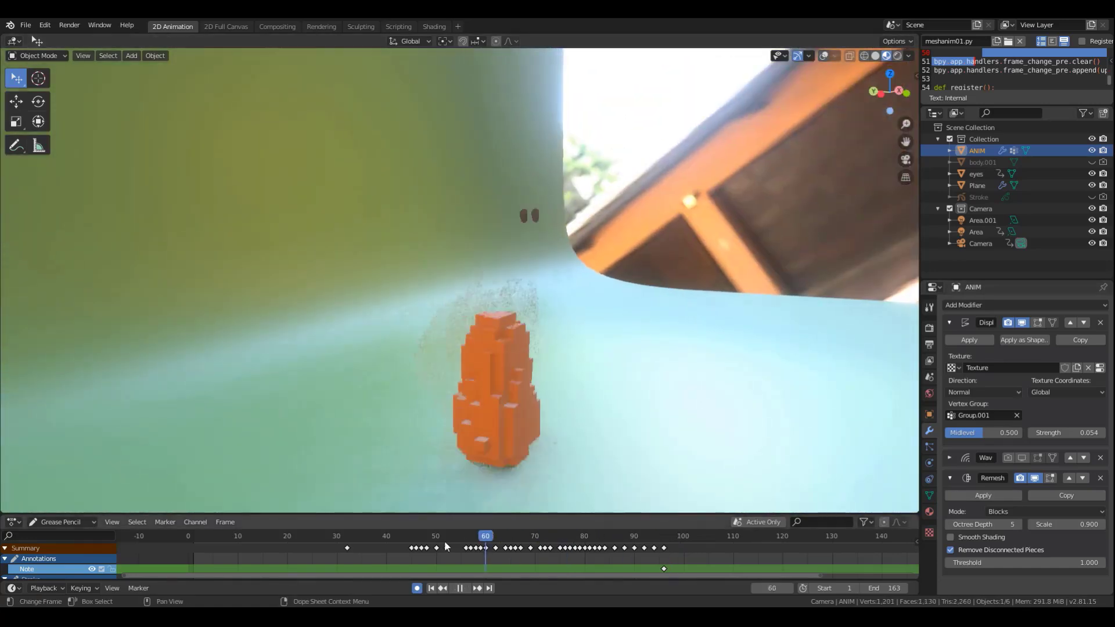
{"action": "left_click_drag", "start_coordinate": [446, 546], "coordinate": [332, 545]}
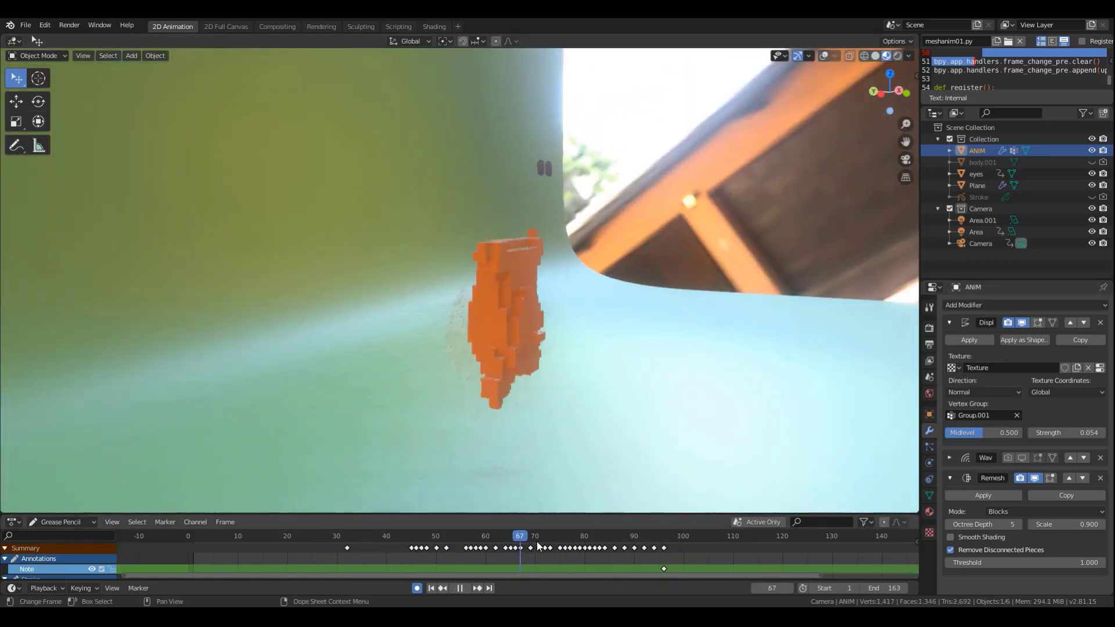
{"action": "key", "text": "space"}
Turn off Remove Disconnected Pieces in the Remesh modifier and review the animation from the front.
{"action": "left_click", "coordinate": [950, 550]}
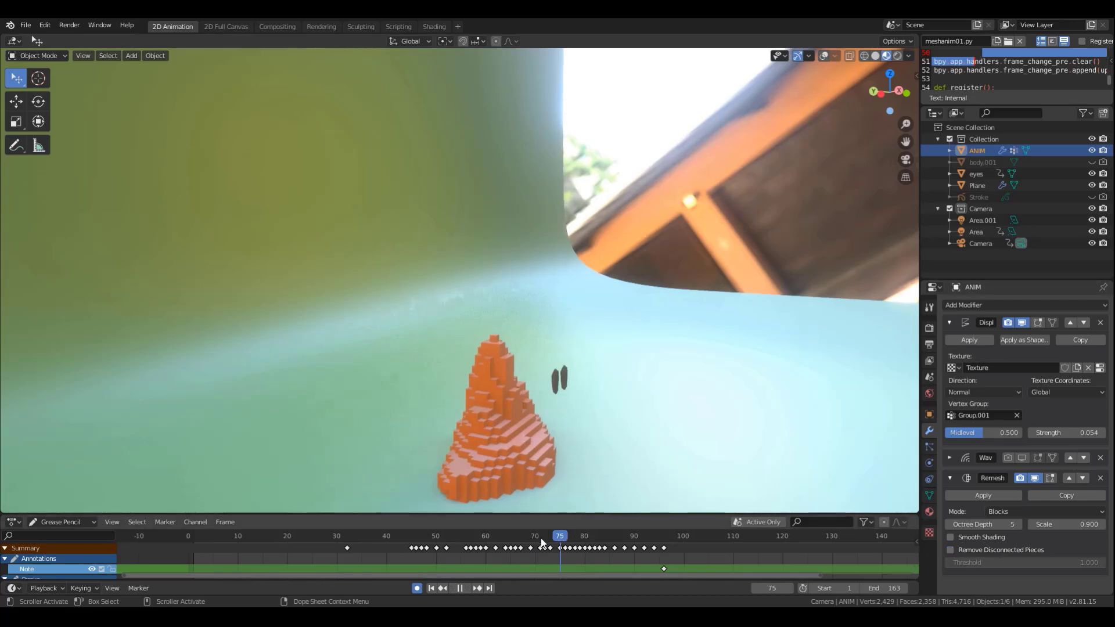
{"action": "left_click_drag", "start_coordinate": [541, 543], "coordinate": [599, 456]}
{"action": "middle_click_drag", "start_coordinate": [651, 407], "coordinate": [569, 385]}
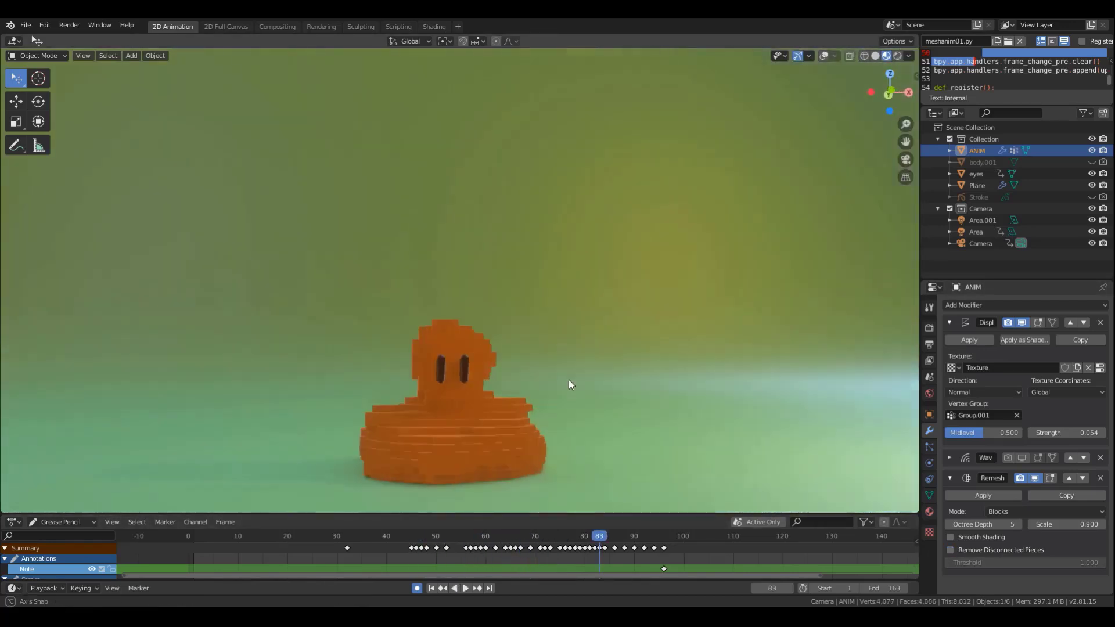
{"action": "key", "text": "space"}
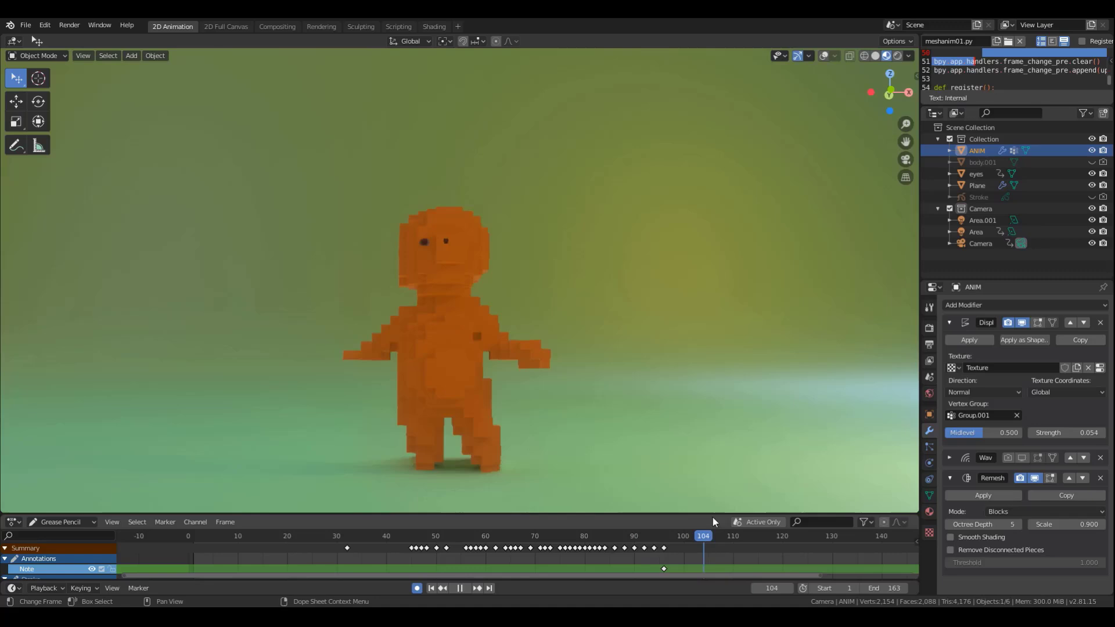
Adjust the strength of the character's Displace modifier and replay the smooth animation from around frame 33.
{"action": "key", "text": "space"}
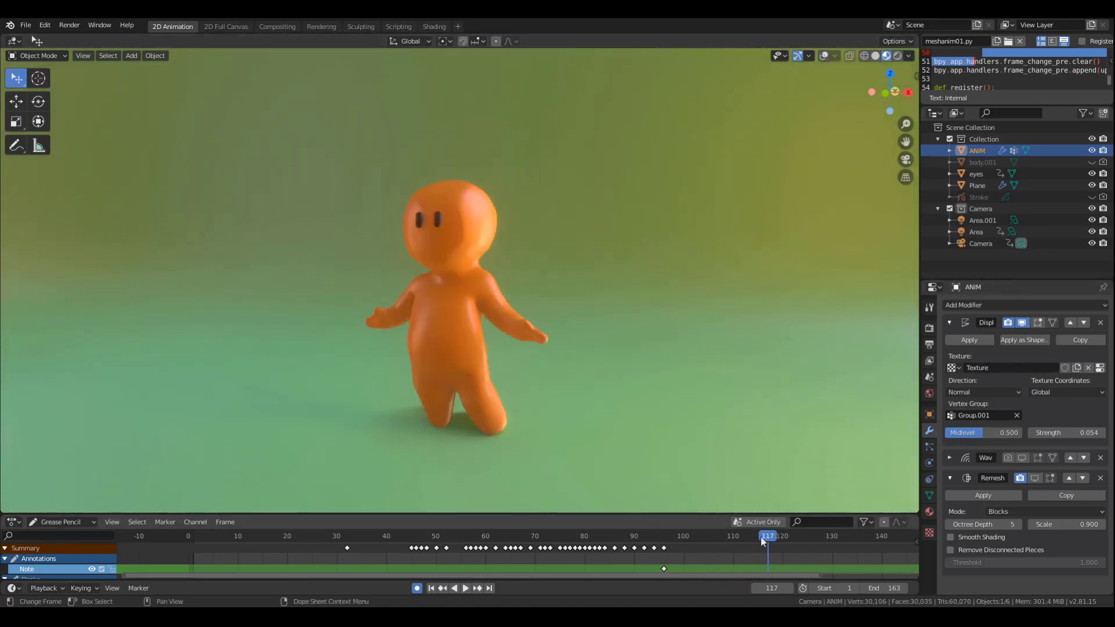
{"action": "left_click_drag", "start_coordinate": [761, 538], "coordinate": [688, 535]}
{"action": "mouse_move", "coordinate": [1077, 437]}
{"action": "left_mouse_down"}
{"action": "mouse_move", "coordinate": [1097, 434]}
{"action": "mouse_move", "coordinate": [1063, 431]}
{"action": "left_mouse_up"}
{"action": "left_click", "coordinate": [352, 538]}
{"action": "key", "text": "space"}
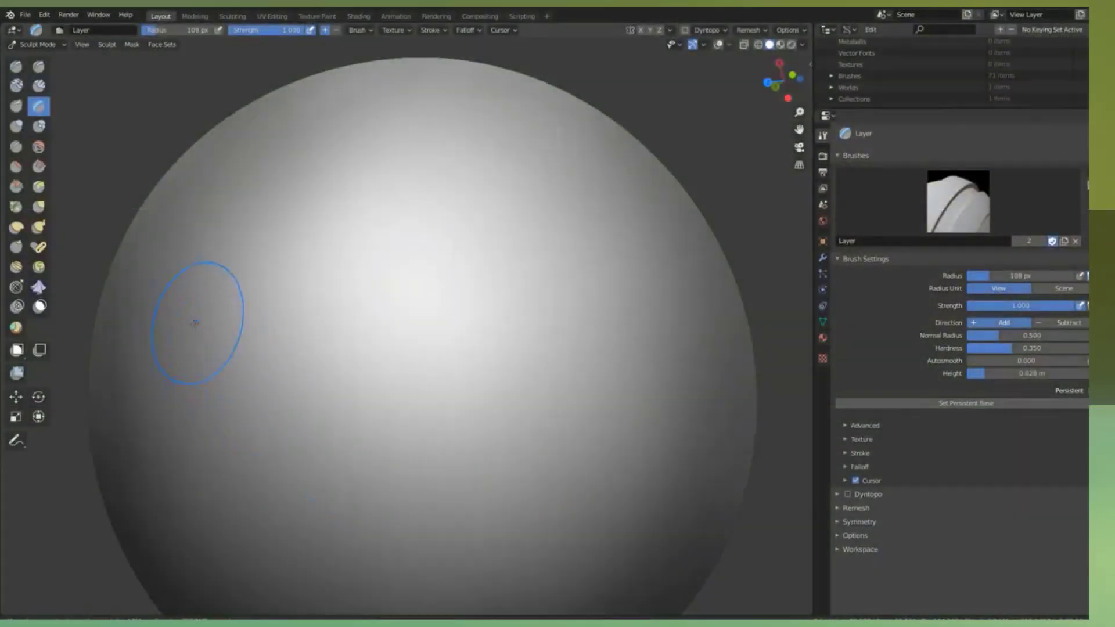
Sculpt two raised patches on the sphere with the Layer brush at strength 1.000 and undo the last strokes on the second patch.
{"action": "mouse_move", "coordinate": [205, 327]}
{"action": "left_mouse_down"}
{"action": "mouse_move", "coordinate": [371, 429]}
{"action": "mouse_move", "coordinate": [270, 223]}
{"action": "mouse_move", "coordinate": [438, 299]}
{"action": "mouse_move", "coordinate": [336, 368]}
{"action": "mouse_move", "coordinate": [288, 278]}
{"action": "left_mouse_up"}
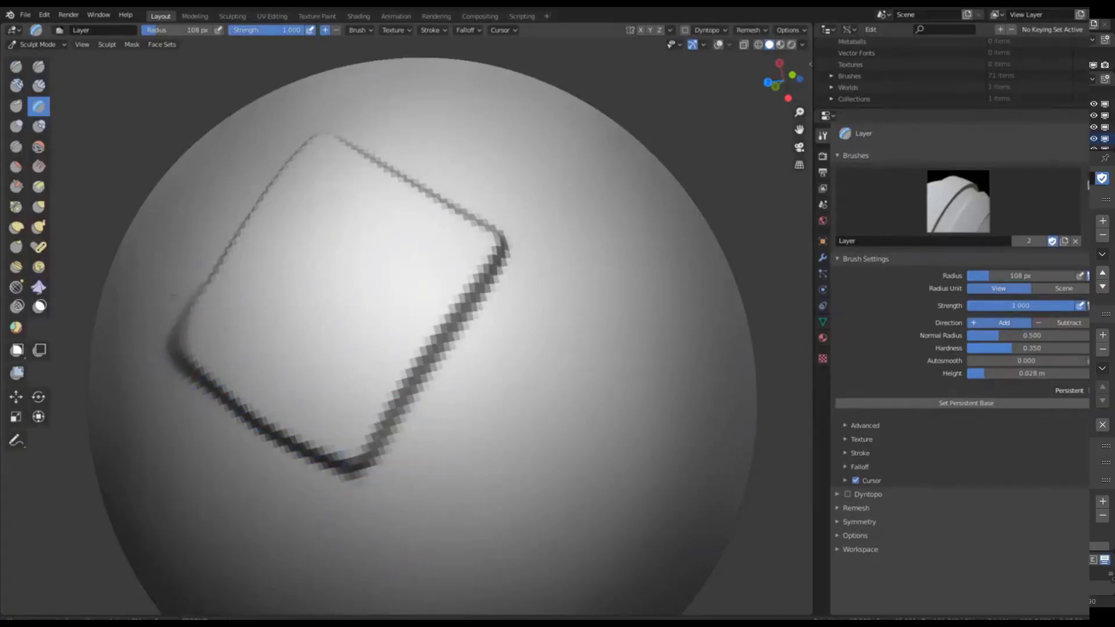
{"action": "mouse_move", "coordinate": [172, 295]}
{"action": "left_mouse_down", "text": "ctrl"}
{"action": "mouse_move", "coordinate": [368, 480]}
{"action": "mouse_move", "coordinate": [407, 458]}
{"action": "left_mouse_up", "text": "ctrl"}
{"action": "mouse_move", "coordinate": [559, 423]}
{"action": "middle_mouse_down"}
{"action": "mouse_move", "coordinate": [517, 408]}
{"action": "mouse_move", "coordinate": [395, 403]}
{"action": "middle_mouse_up"}
{"action": "mouse_move", "coordinate": [395, 403]}
{"action": "left_mouse_down"}
{"action": "mouse_move", "coordinate": [551, 238]}
{"action": "mouse_move", "coordinate": [686, 354]}
{"action": "mouse_move", "coordinate": [418, 500]}
{"action": "mouse_move", "coordinate": [534, 474]}
{"action": "left_mouse_up"}
{"action": "key", "text": "ctrl+z"}
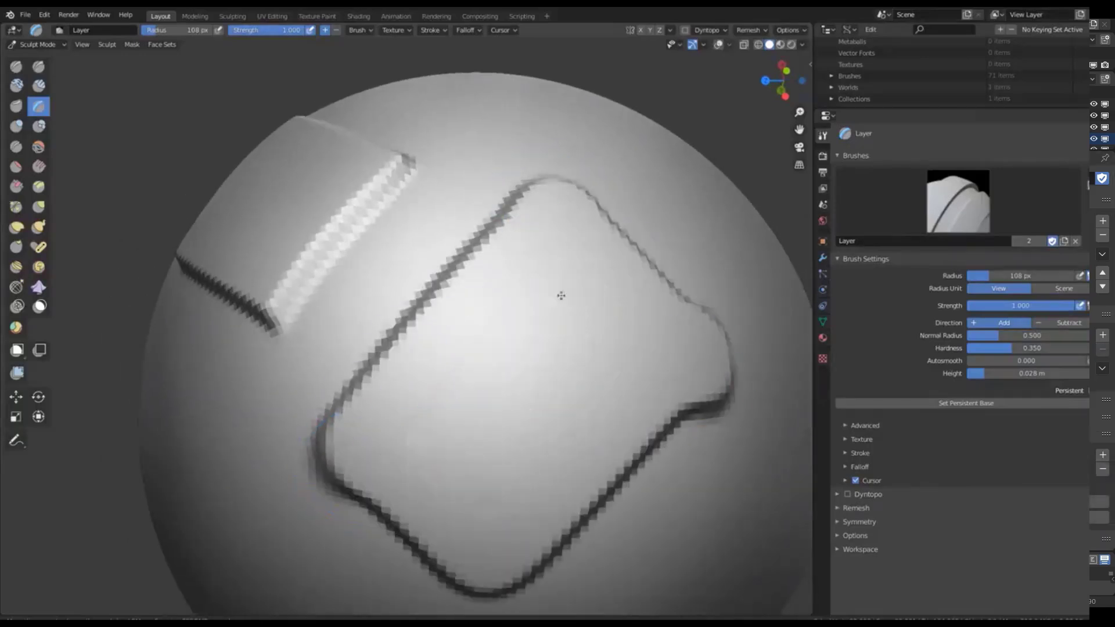
{"action": "scroll", "coordinate": [498, 404], "scroll_direction": "down", "scroll_amount": 4}
{"action": "key", "text": "ctrl+z"}
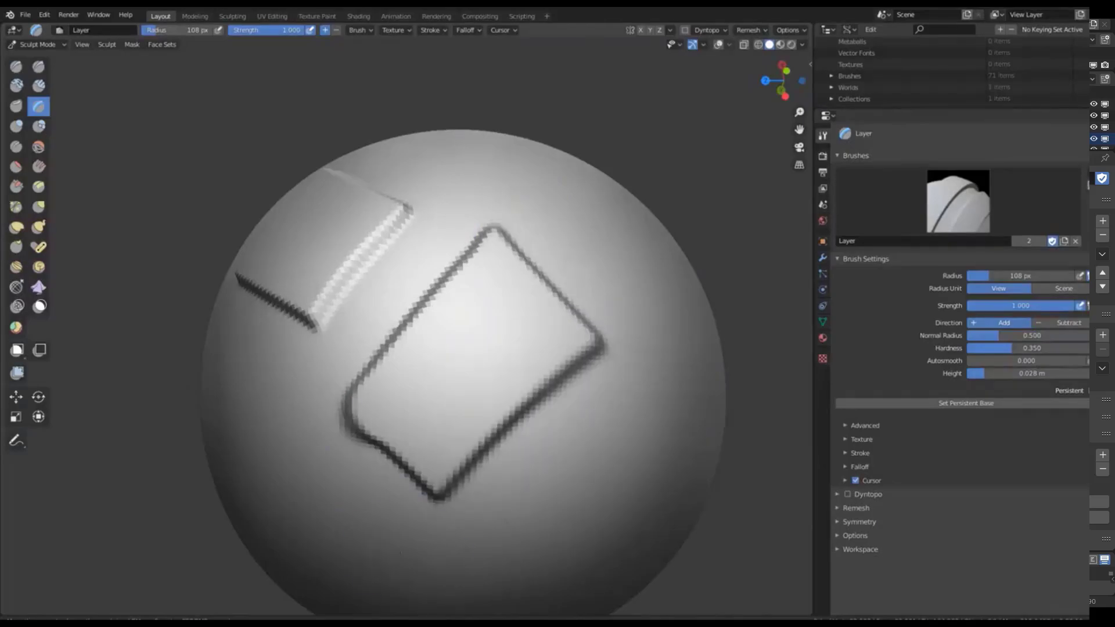
{"action": "middle_click_drag", "start_coordinate": [341, 447], "coordinate": [427, 469]}
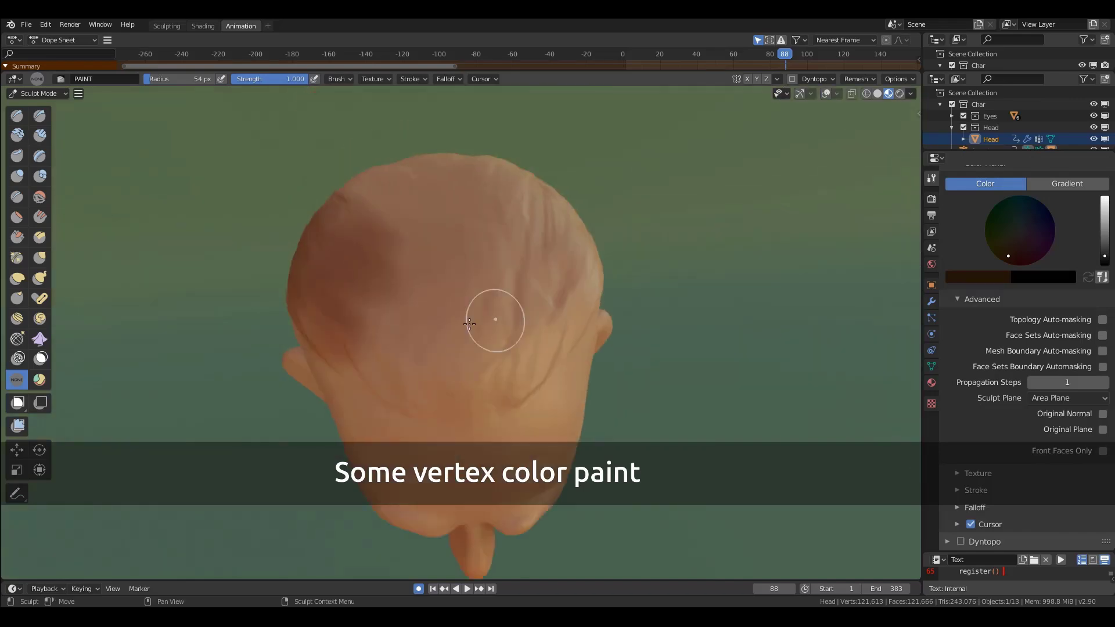
Paint vertex colour onto the head's scalp and face with the Paint brush in Sculpt Mode.
{"action": "left_click_drag", "start_coordinate": [490, 319], "coordinate": [418, 302]}
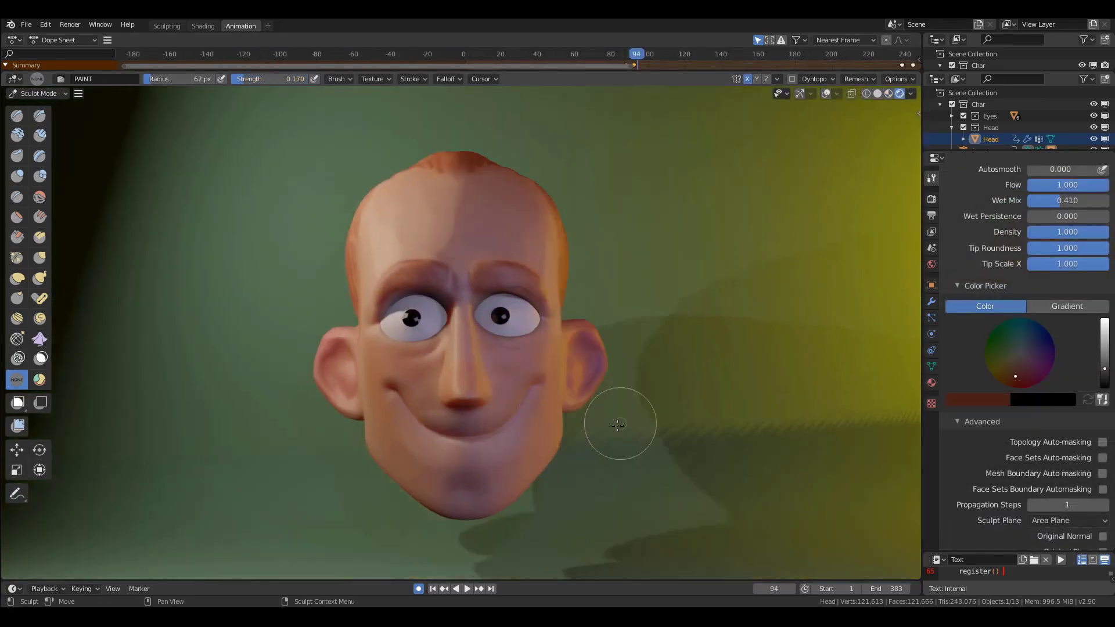
{"action": "left_click_drag", "start_coordinate": [543, 389], "coordinate": [531, 349]}
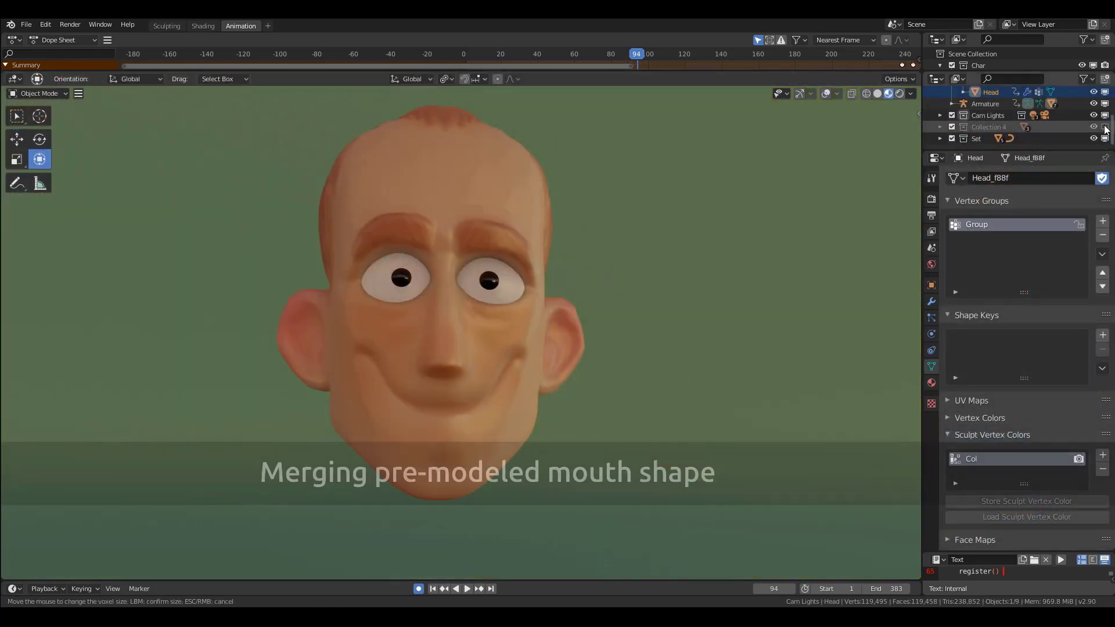
Show Collection 4 with the pre-modelled face parts and put the head into Sculpt Mode.
{"action": "left_click", "coordinate": [1104, 127]}
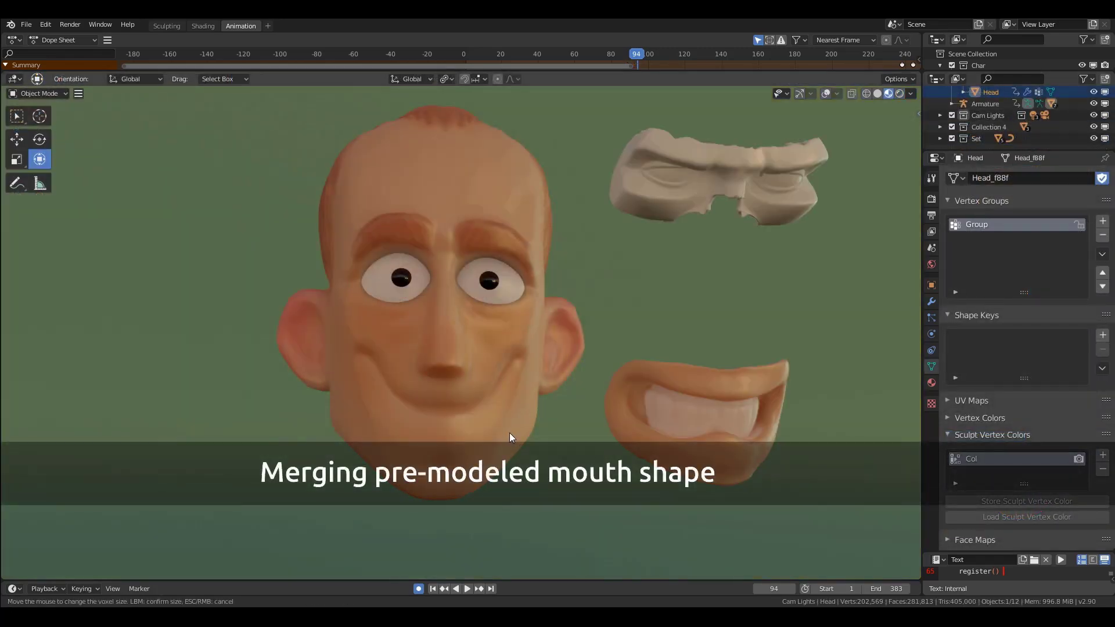
{"action": "key", "text": "ctrl+Tab"}
{"action": "left_click", "coordinate": [515, 500]}
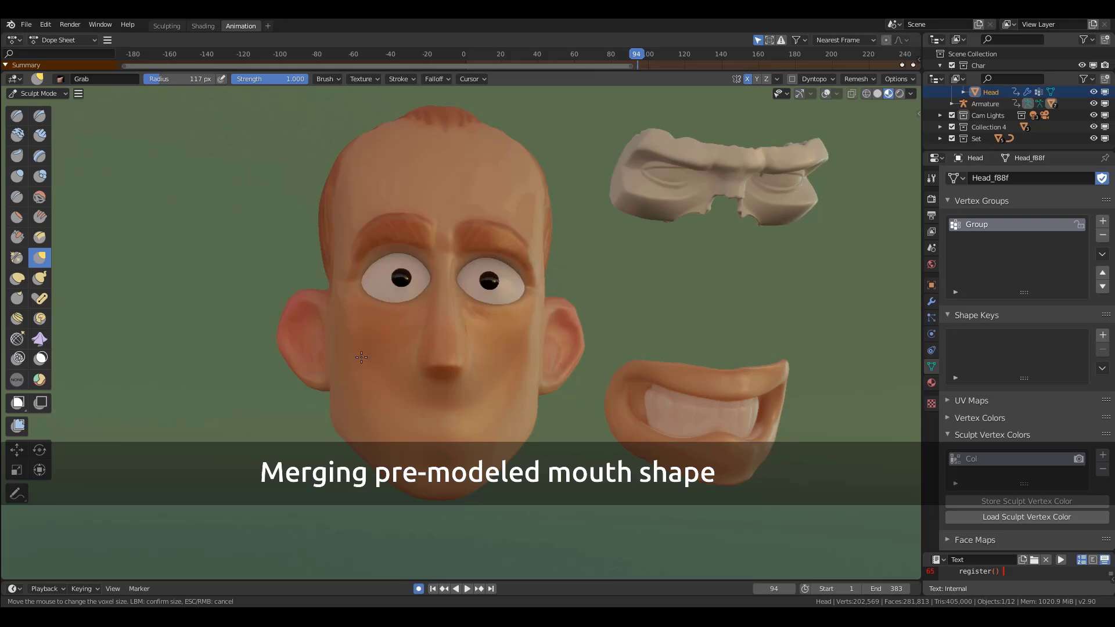
Reshape the area around the head's mouth with the Grab brush at a 117 px radius to prepare for the mouth piece.
{"action": "scroll", "coordinate": [458, 417], "scroll_direction": "up", "scroll_amount": 2}
{"action": "mouse_move", "coordinate": [450, 455]}
{"action": "left_mouse_down"}
{"action": "mouse_move", "coordinate": [455, 527]}
{"action": "mouse_move", "coordinate": [432, 490]}
{"action": "left_mouse_up"}
{"action": "middle_click_drag", "start_coordinate": [537, 450], "coordinate": [499, 463]}
{"action": "mouse_move", "coordinate": [500, 463]}
{"action": "left_mouse_down"}
{"action": "mouse_move", "coordinate": [453, 462]}
{"action": "mouse_move", "coordinate": [490, 423]}
{"action": "left_mouse_up"}
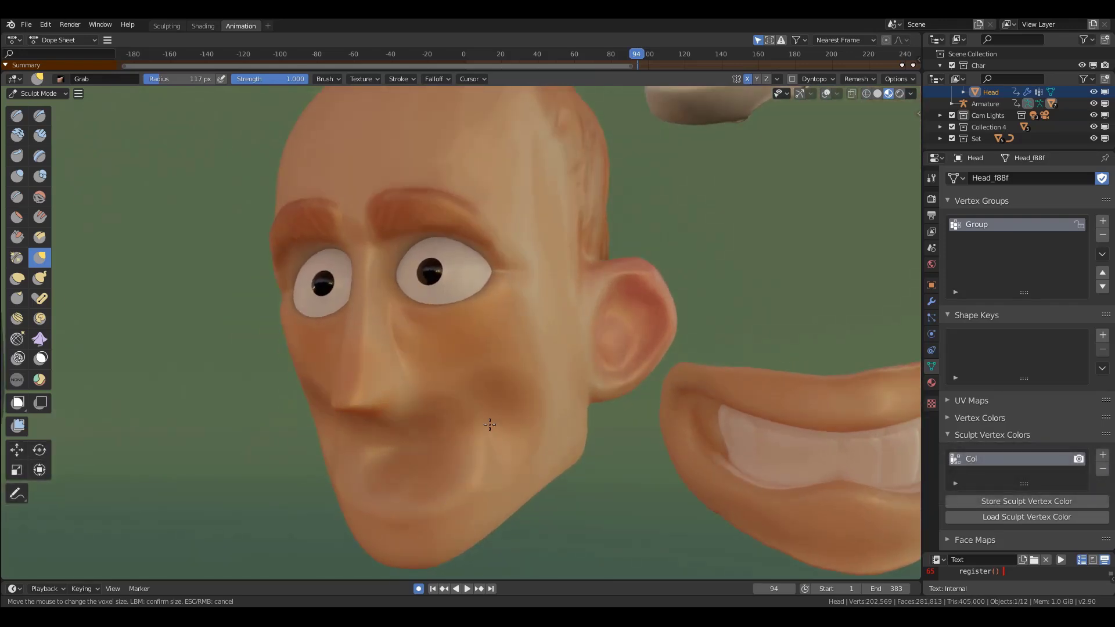
Return to Object Mode, select the pre-modelled mouth mesh and clear its location so it sits on the face.
{"action": "middle_click_drag", "start_coordinate": [490, 423], "coordinate": [538, 443]}
{"action": "scroll", "coordinate": [490, 443], "scroll_direction": "down", "scroll_amount": 2}
{"action": "key", "text": "ctrl+Tab"}
{"action": "left_click", "coordinate": [466, 450]}
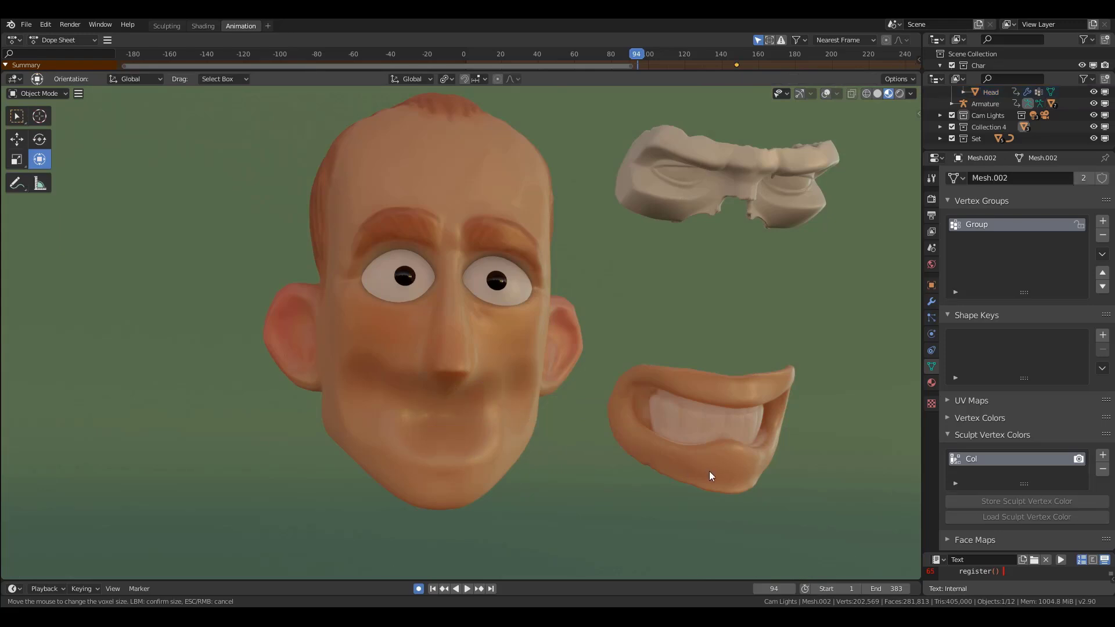
{"action": "left_click", "coordinate": [709, 472]}
{"action": "left_click", "coordinate": [826, 93]}
{"action": "key", "text": "alt+g"}
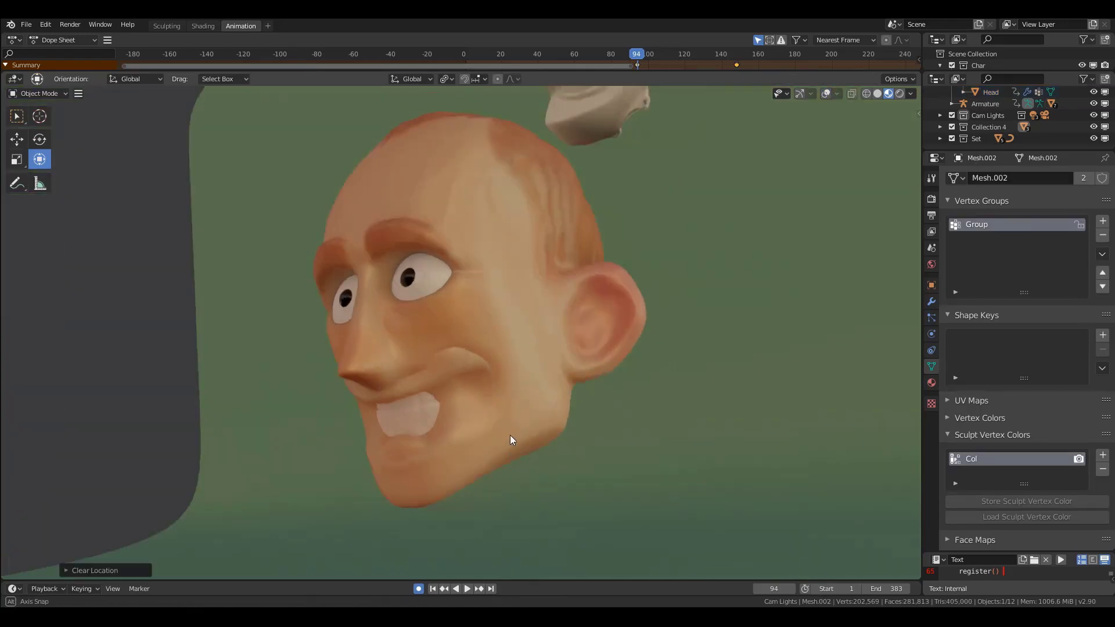
Select the head in Sculpt Mode and fit its lips and chin around the mouth piece with the Grab brush.
{"action": "left_click", "coordinate": [536, 379]}
{"action": "key", "text": "ctrl+Tab"}
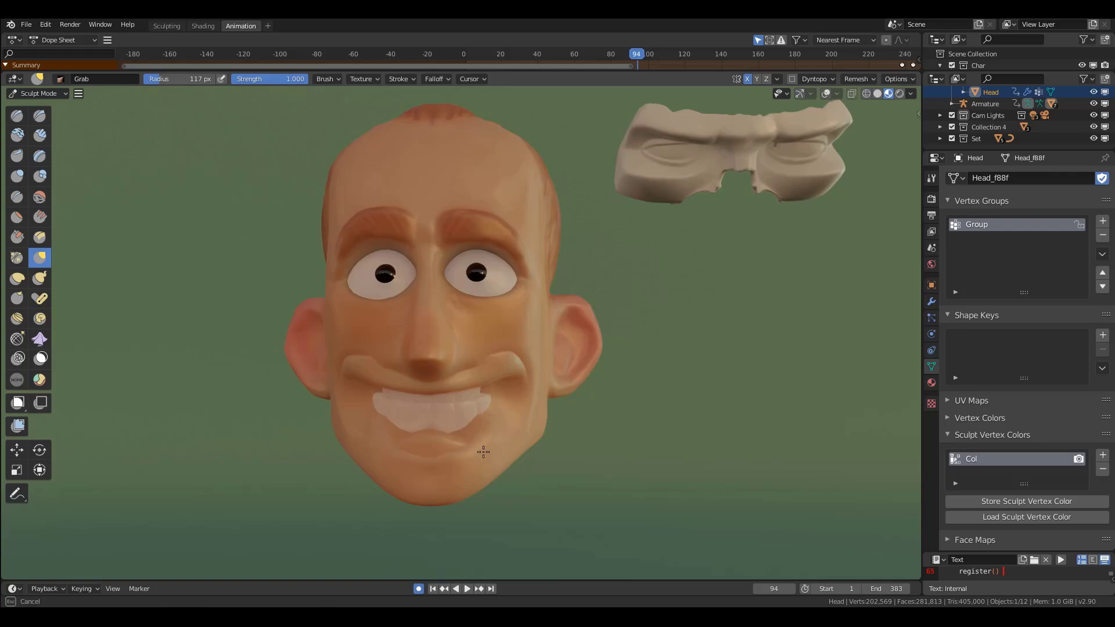
{"action": "left_click_drag", "start_coordinate": [483, 452], "coordinate": [486, 436]}
{"action": "middle_click_drag", "start_coordinate": [529, 419], "coordinate": [490, 418]}
{"action": "middle_click_drag", "start_coordinate": [493, 476], "coordinate": [496, 448], "text": "ctrl"}
{"action": "left_click_drag", "start_coordinate": [455, 489], "coordinate": [464, 485]}
{"action": "middle_click_drag", "start_coordinate": [493, 453], "coordinate": [505, 423], "text": "ctrl"}
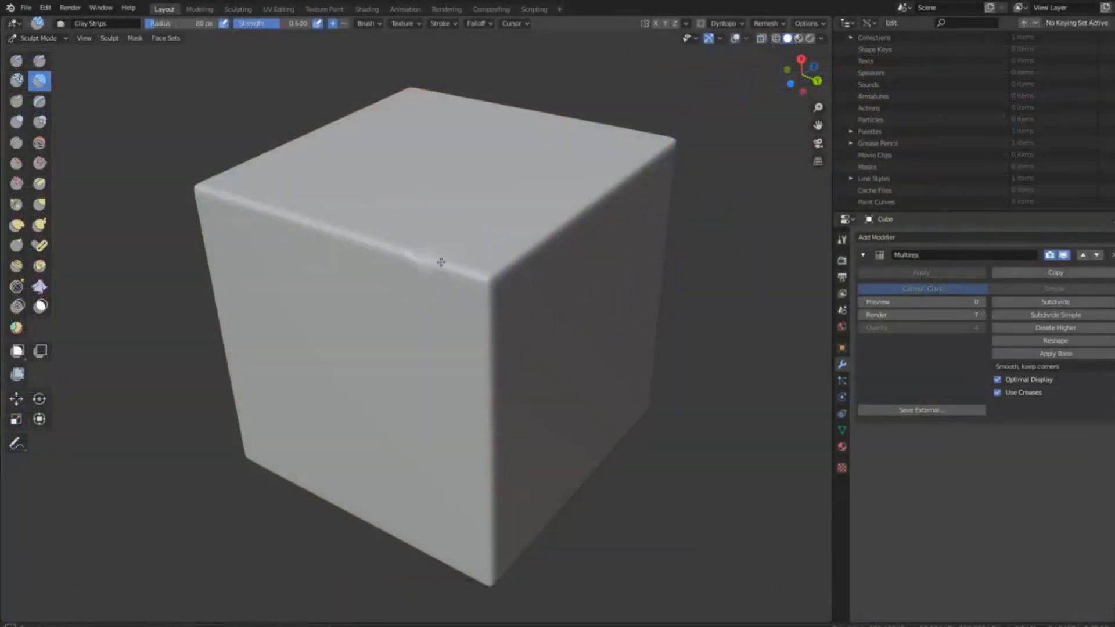
Sculpt a Clay Strips stroke across the cube's edge and raise the preview level of its Multires modifier.
{"action": "mouse_move", "coordinate": [441, 262]}
{"action": "left_mouse_down"}
{"action": "mouse_move", "coordinate": [508, 270]}
{"action": "mouse_move", "coordinate": [493, 361]}
{"action": "left_mouse_up"}
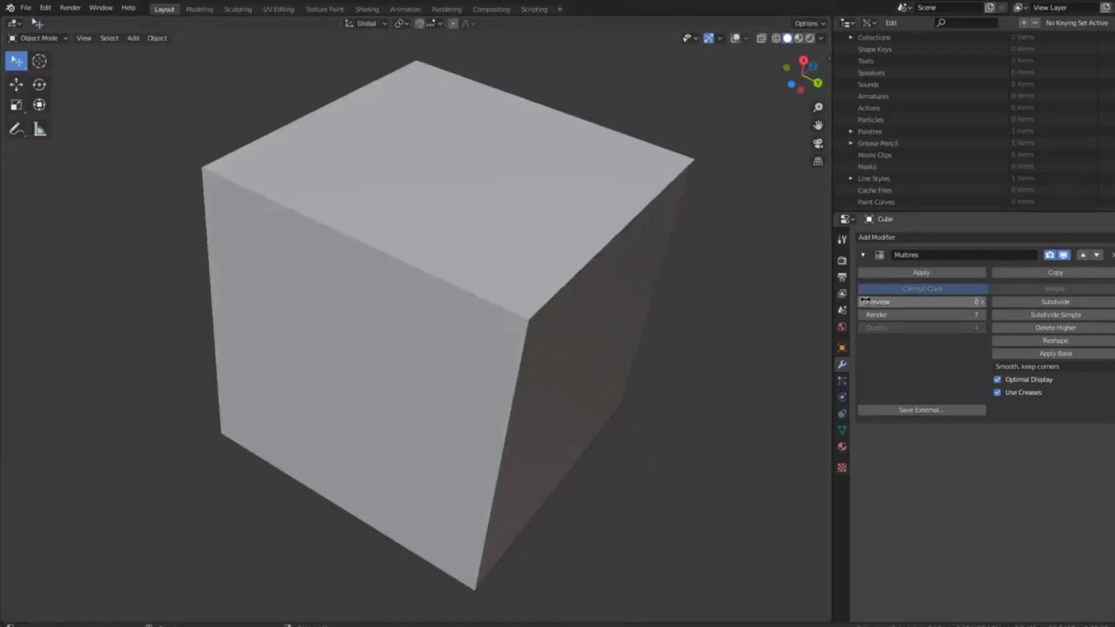
{"action": "left_click_drag", "start_coordinate": [977, 301], "coordinate": [986, 300]}
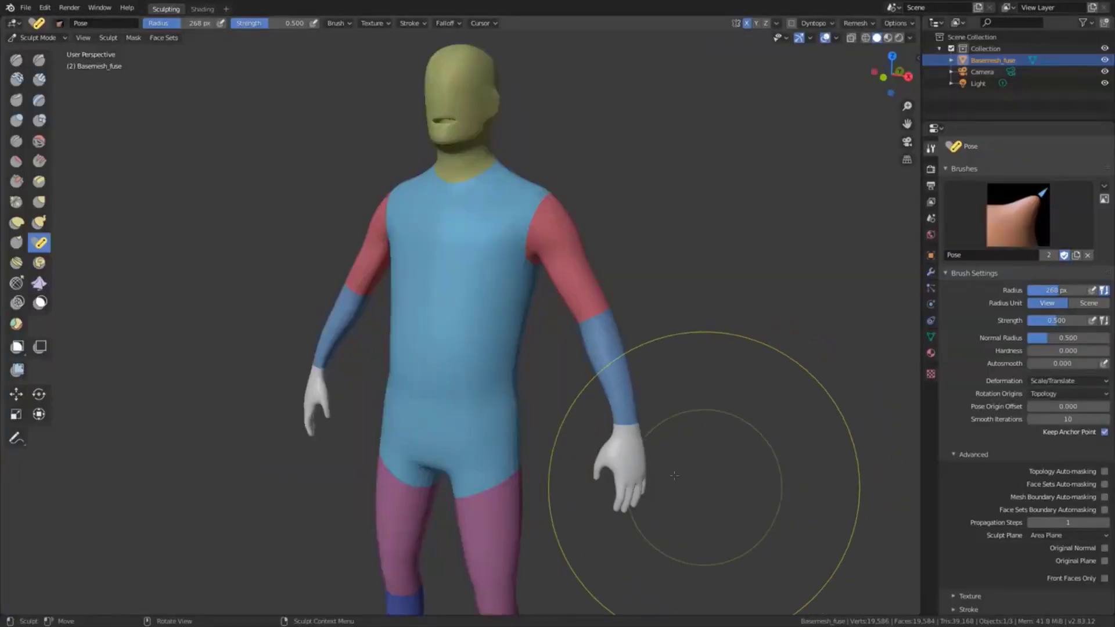
Enlarge the base mesh's forearms and hands symmetrically with the Pose brush in Scale/Translate deformation.
{"action": "left_click_drag", "start_coordinate": [620, 458], "coordinate": [623, 476]}
{"action": "mouse_move", "coordinate": [623, 476]}
{"action": "left_mouse_down"}
{"action": "mouse_move", "coordinate": [621, 527]}
{"action": "mouse_move", "coordinate": [573, 543]}
{"action": "left_mouse_up"}
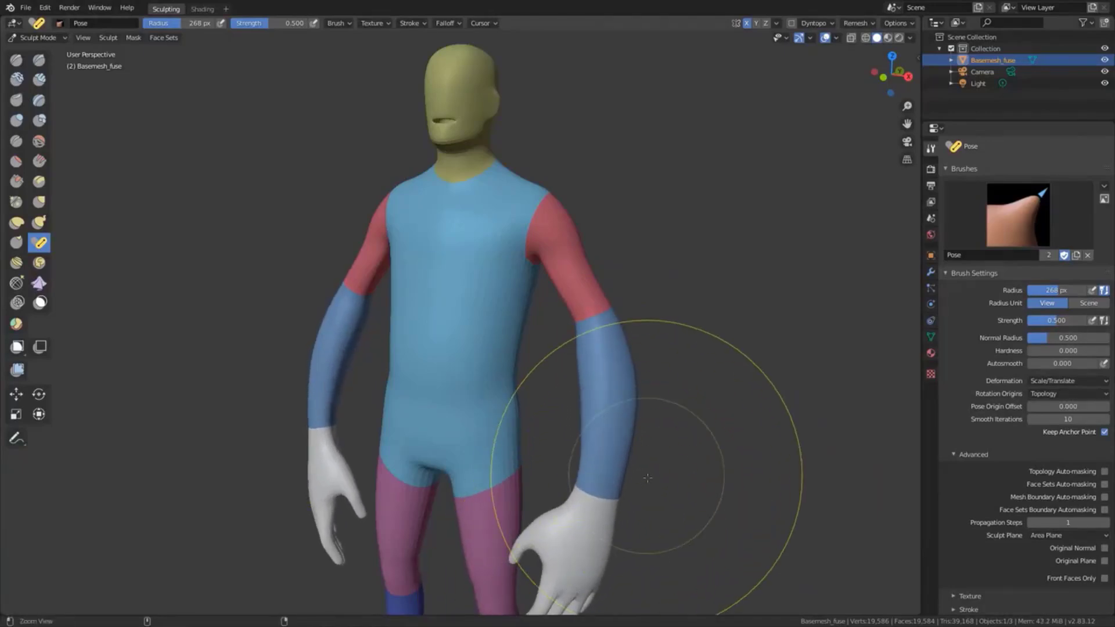
{"action": "mouse_move", "coordinate": [644, 477]}
{"action": "middle_mouse_down", "text": "ctrl"}
{"action": "mouse_move", "coordinate": [609, 515]}
{"action": "mouse_move", "coordinate": [634, 393]}
{"action": "middle_mouse_up", "text": "ctrl"}
{"action": "mouse_move", "coordinate": [600, 406]}
{"action": "left_mouse_down"}
{"action": "mouse_move", "coordinate": [572, 442]}
{"action": "mouse_move", "coordinate": [598, 373]}
{"action": "mouse_move", "coordinate": [551, 482]}
{"action": "left_mouse_up"}
Set the Pose brush radius to 255 px and rescale the base mesh's fingers.
{"action": "key", "text": "f"}
{"action": "left_click", "coordinate": [703, 473]}
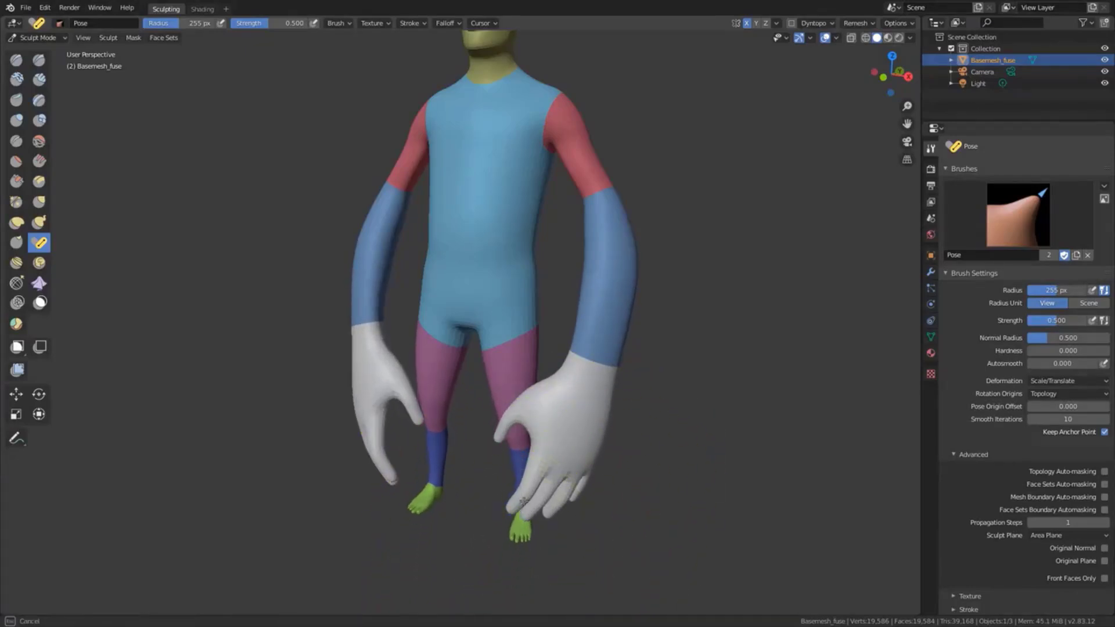
{"action": "left_click_drag", "start_coordinate": [521, 484], "coordinate": [539, 481]}
Set the Pose brush radius to 199 px and shrink the base mesh's head slightly.
{"action": "middle_click_drag", "start_coordinate": [560, 152], "coordinate": [541, 295], "text": "shift"}
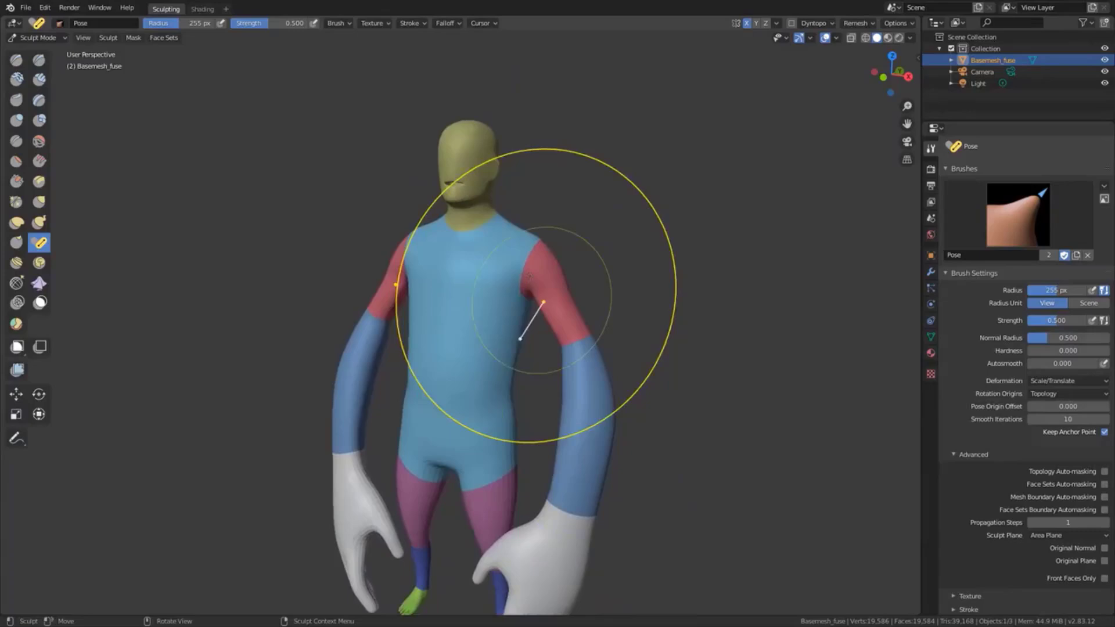
{"action": "key", "text": "f"}
{"action": "left_click", "coordinate": [474, 154]}
{"action": "left_click_drag", "start_coordinate": [483, 152], "coordinate": [485, 158]}
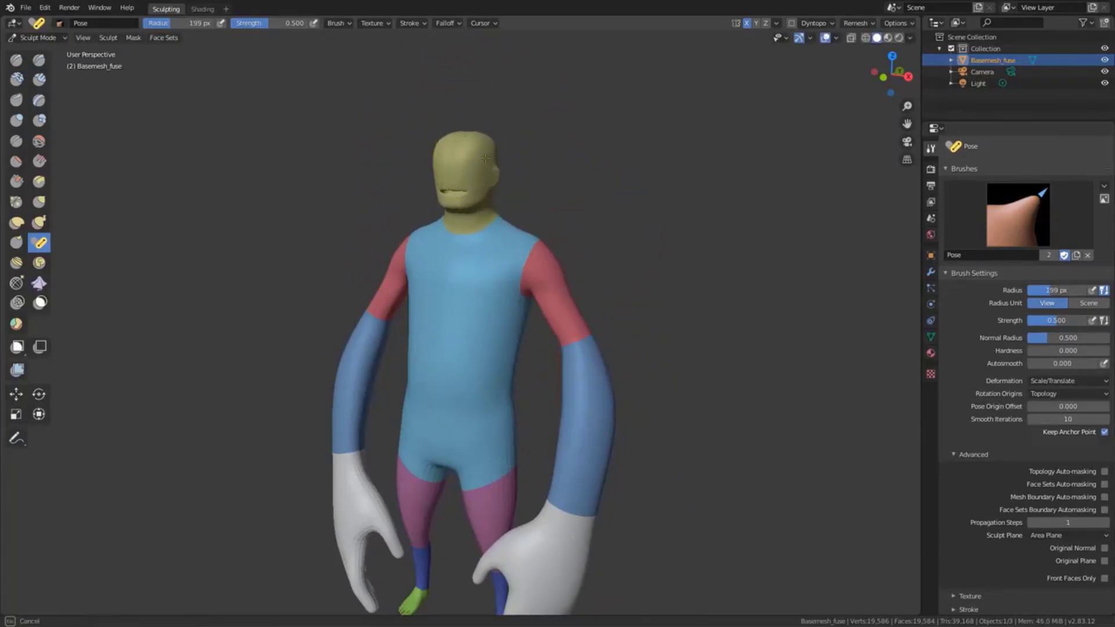
Refine the proportions of the base mesh's hands and forearms with the Pose brush.
{"action": "middle_click_drag", "start_coordinate": [589, 297], "coordinate": [588, 263], "text": "shift"}
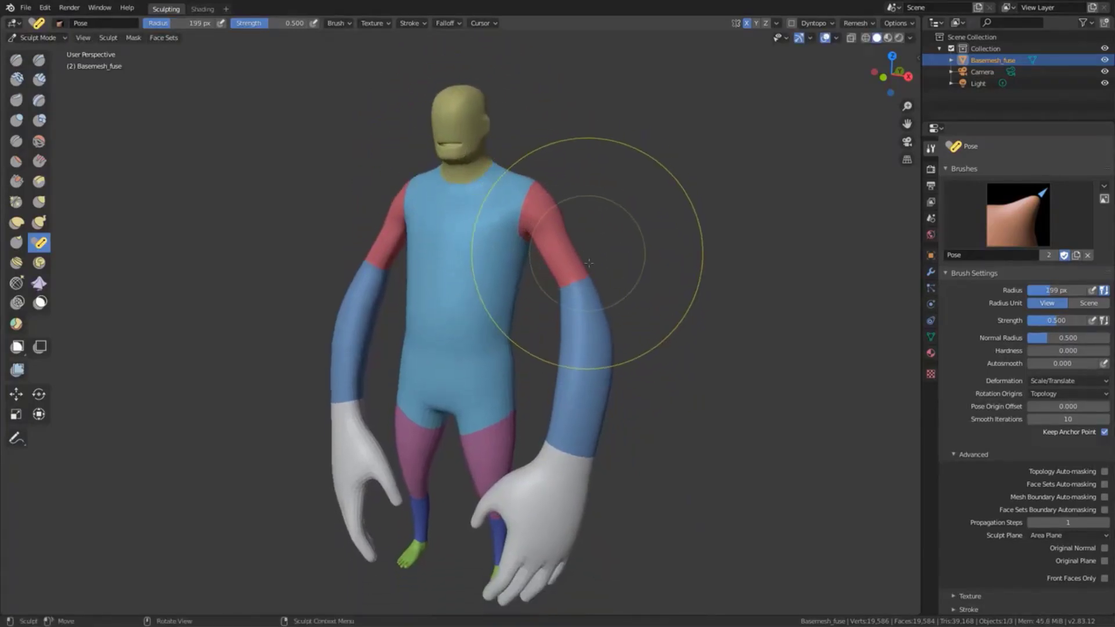
{"action": "left_click_drag", "start_coordinate": [598, 527], "coordinate": [536, 576]}
{"action": "left_click_drag", "start_coordinate": [581, 330], "coordinate": [580, 362]}
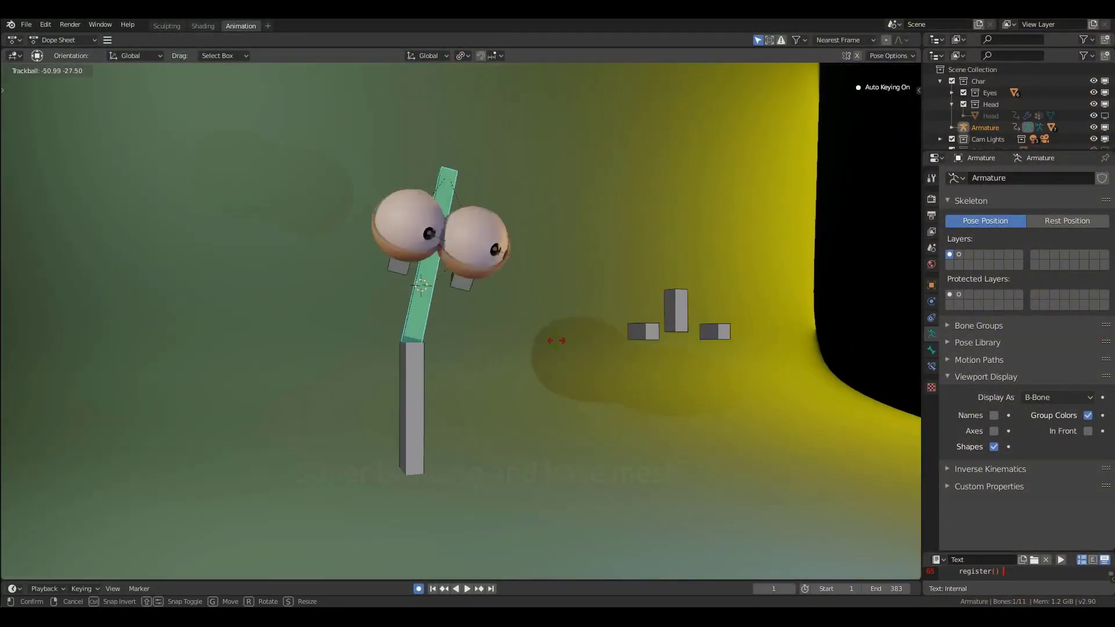
{"action": "right_click", "coordinate": [585, 396]}
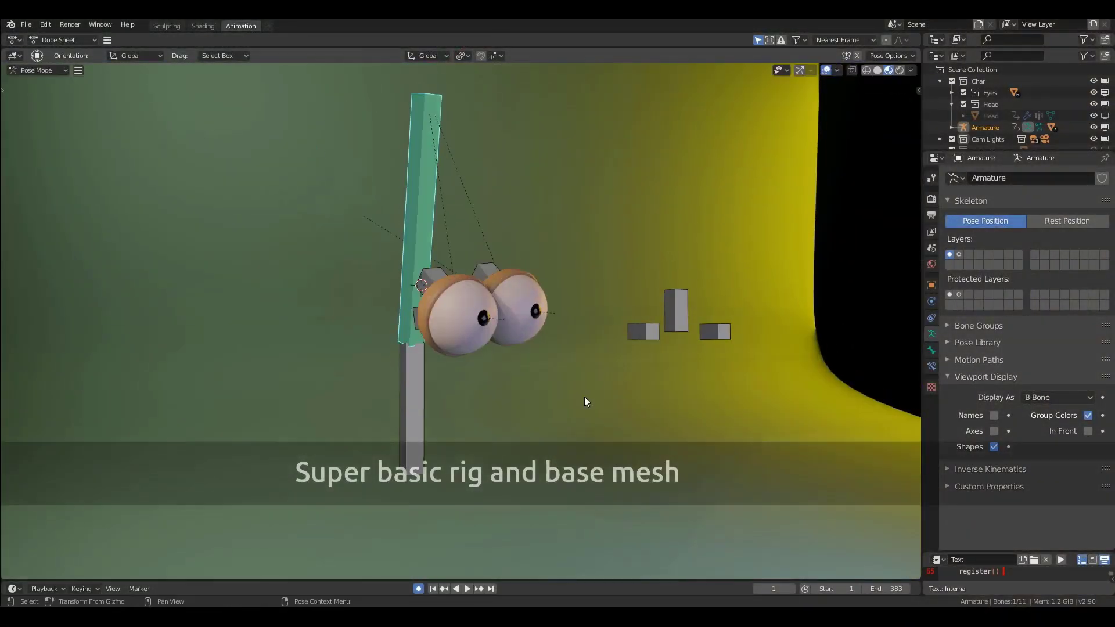
{"action": "key", "text": "s"}
{"action": "right_click", "coordinate": [580, 377]}
Move and rotate the central eye-target bone beside the face to steer the rig's eyes.
{"action": "left_click", "coordinate": [677, 308]}
{"action": "key", "text": "g"}
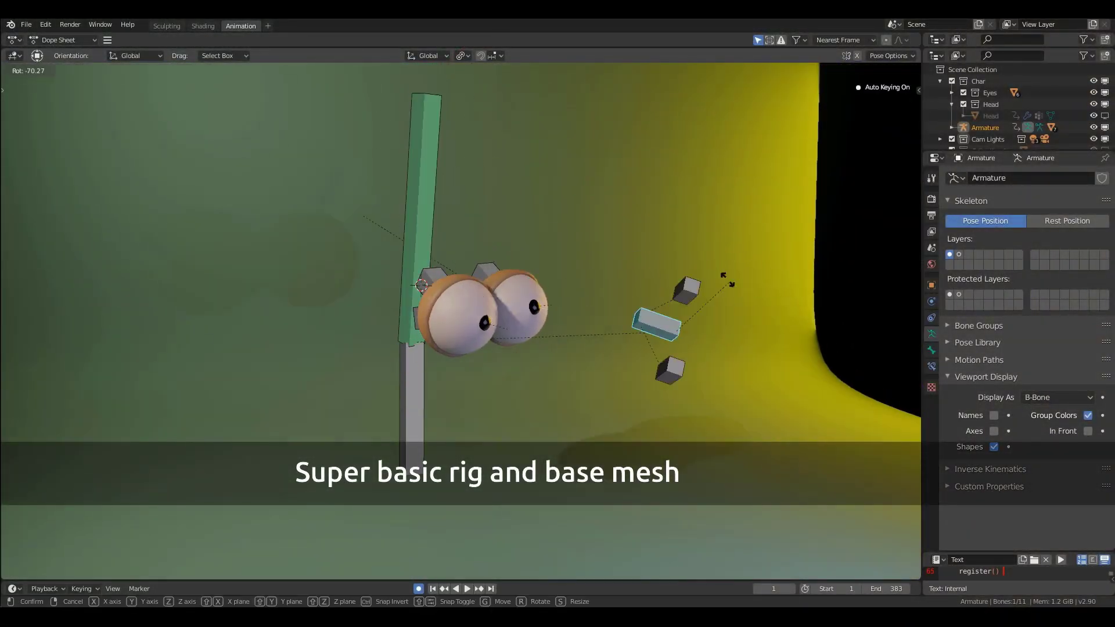
{"action": "left_click", "coordinate": [660, 368]}
{"action": "key", "text": "s"}
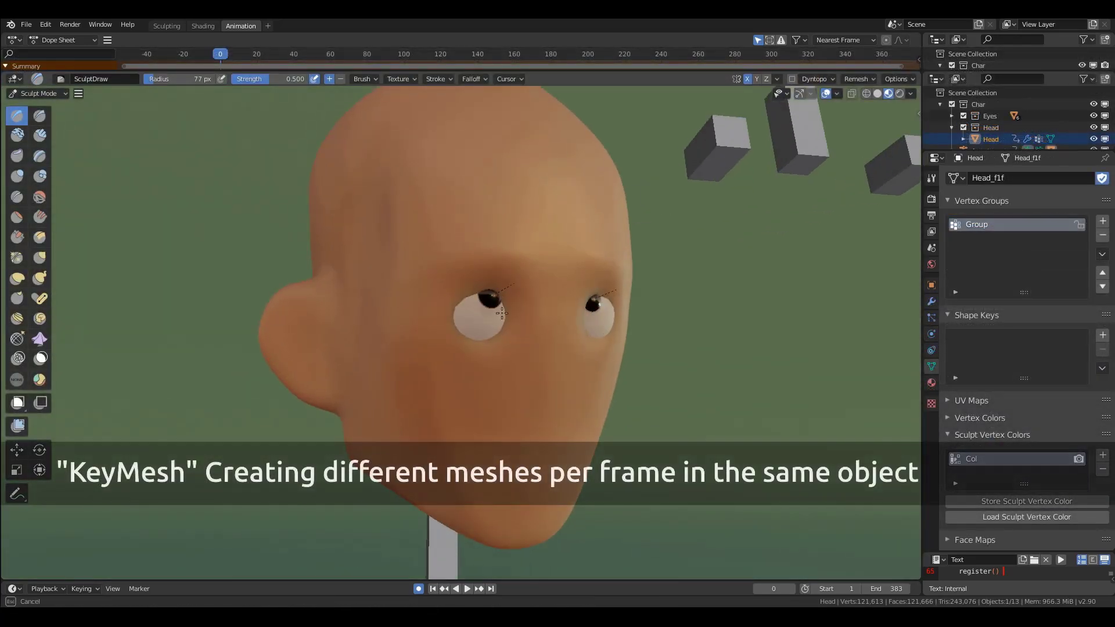
Build up the nose on the frame 0 head with the Draw brush and pull it into shape with the Grab brush.
{"action": "middle_click_drag", "start_coordinate": [471, 280], "coordinate": [510, 301]}
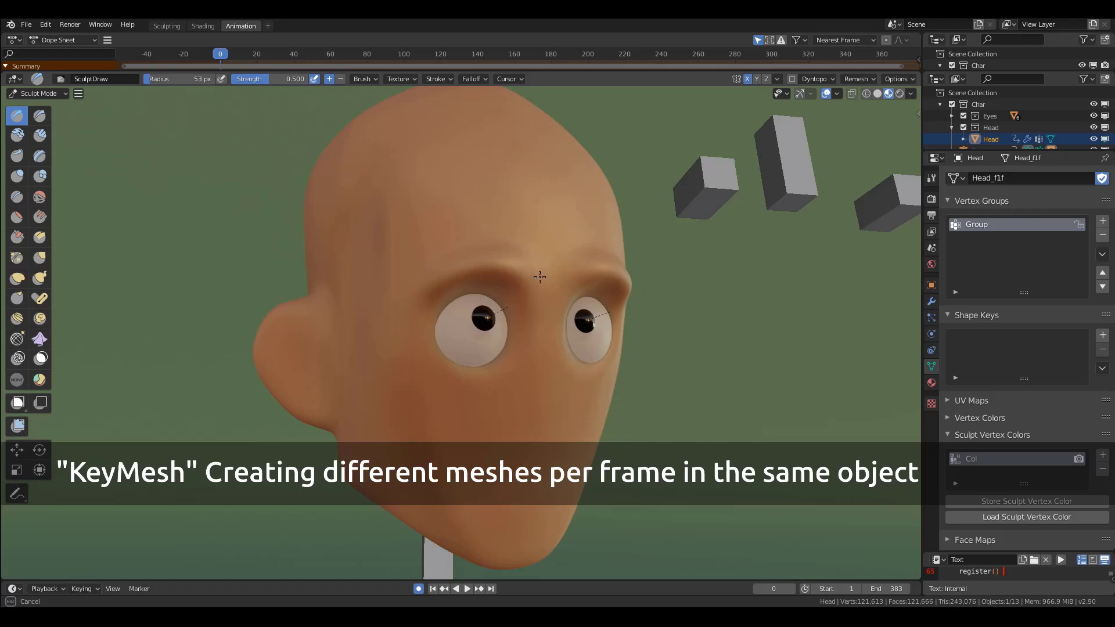
{"action": "left_click_drag", "start_coordinate": [555, 432], "coordinate": [560, 395]}
{"action": "mouse_move", "coordinate": [560, 395]}
{"action": "middle_mouse_down"}
{"action": "mouse_move", "coordinate": [618, 389]}
{"action": "mouse_move", "coordinate": [610, 371]}
{"action": "middle_mouse_up"}
{"action": "key", "text": "g"}
{"action": "scroll", "coordinate": [582, 359], "scroll_direction": "up", "scroll_amount": 2}
{"action": "left_click_drag", "start_coordinate": [601, 390], "coordinate": [623, 397]}
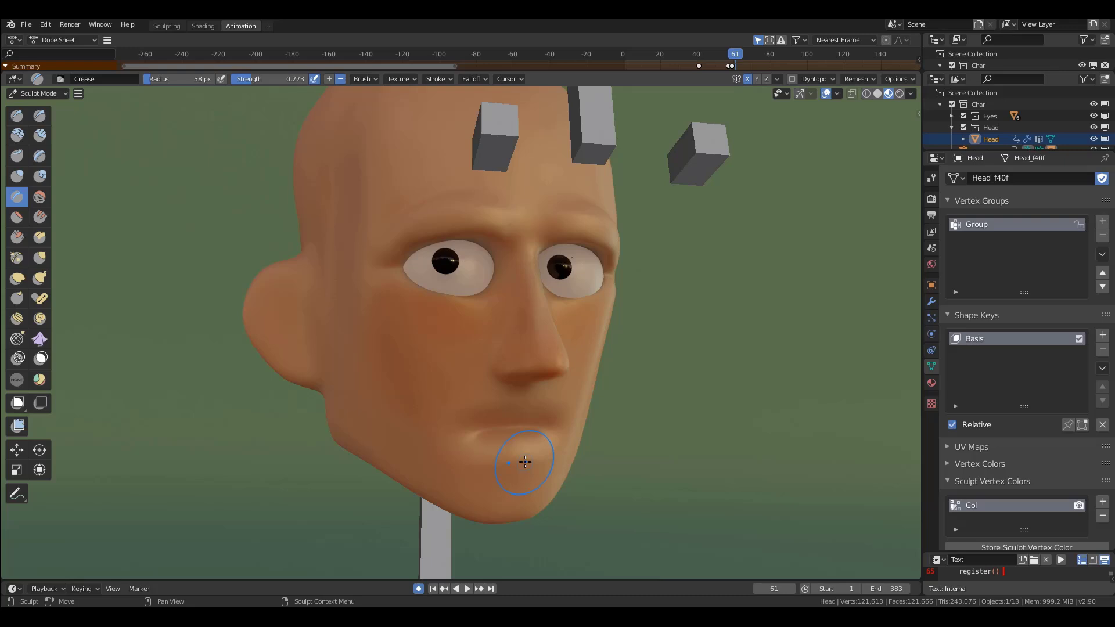
On the frame 61 head, raise one eyebrow with the Grab brush and tighten the lips with the Pinch/Magnify brush.
{"action": "key", "text": "g"}
{"action": "scroll", "coordinate": [522, 431], "scroll_direction": "down", "scroll_amount": 1}
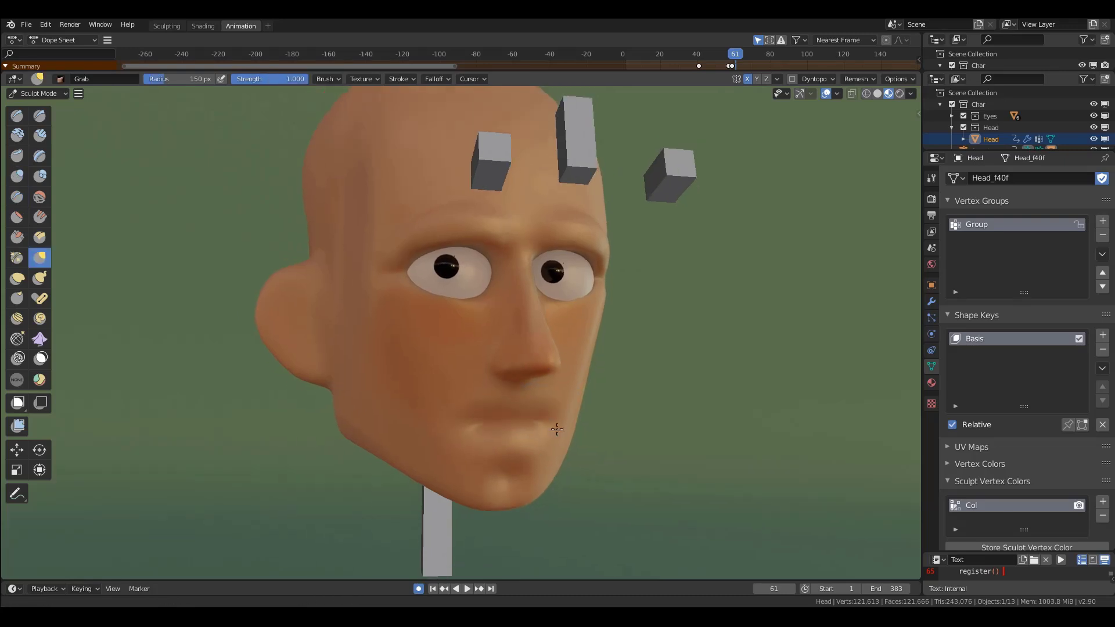
{"action": "middle_click_drag", "start_coordinate": [453, 217], "coordinate": [459, 251], "text": "shift"}
{"action": "left_click_drag", "start_coordinate": [450, 250], "coordinate": [449, 227]}
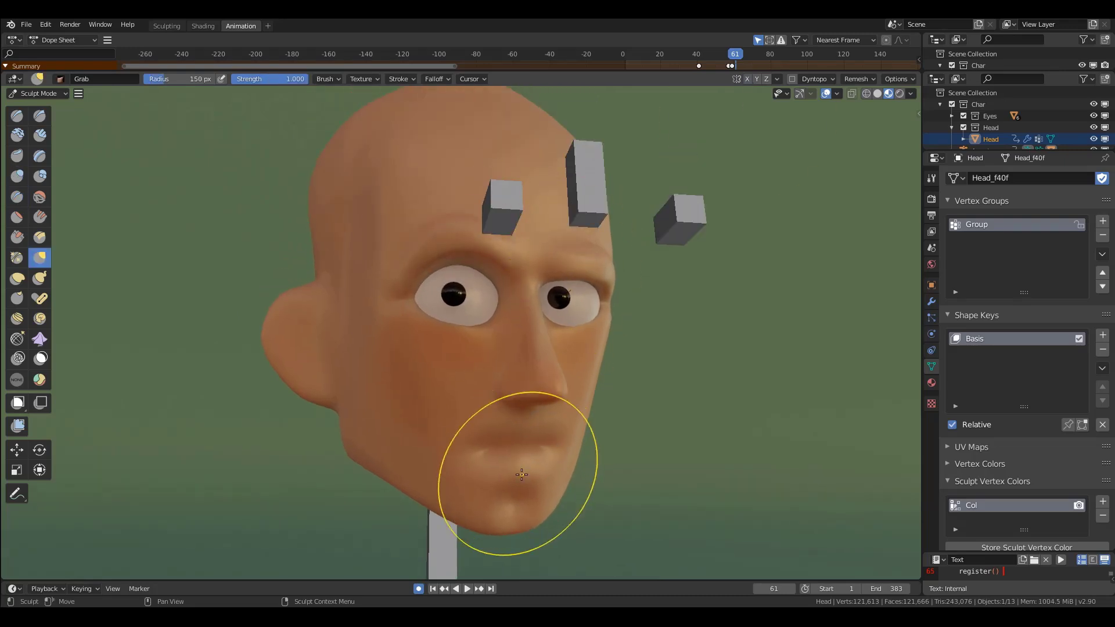
{"action": "key", "text": "p"}
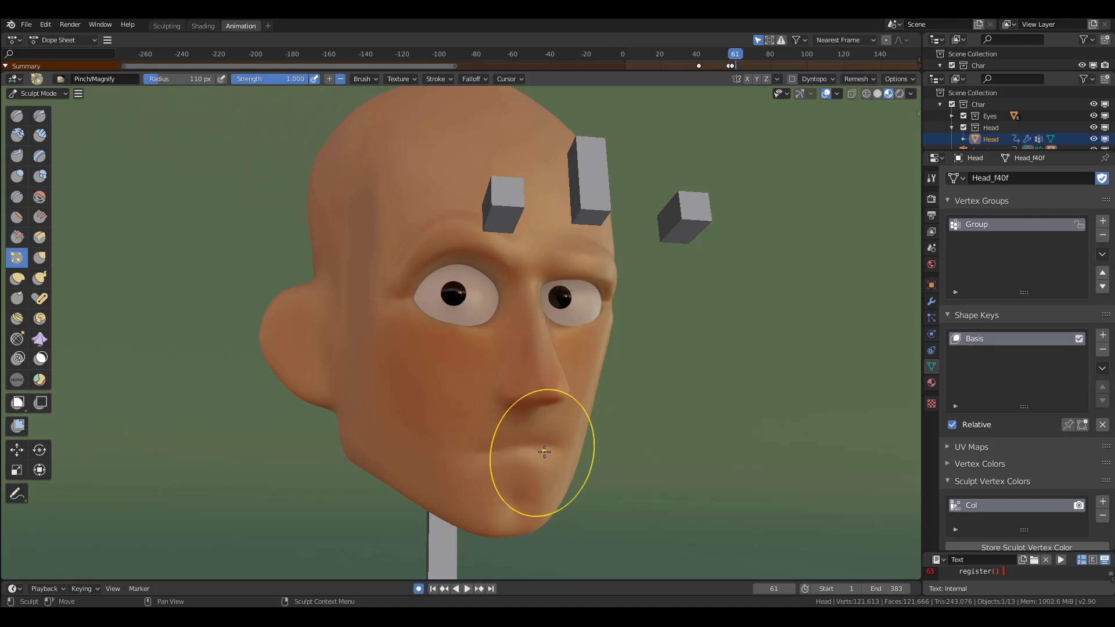
Hide the viewport overlays and scrub the animation to frame 88.
{"action": "left_click", "coordinate": [771, 54]}
{"action": "left_click", "coordinate": [826, 93]}
{"action": "left_click_drag", "start_coordinate": [772, 54], "coordinate": [784, 52]}
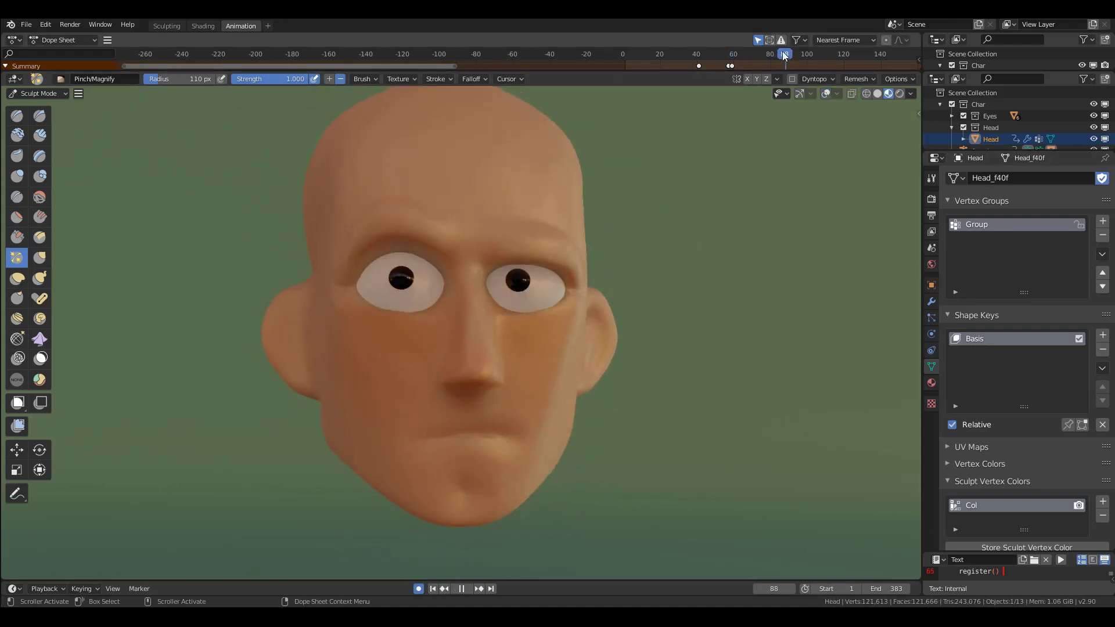
Smooth away the mouth crease on the head at frame 88 to start a new facial expression.
{"action": "mouse_move", "coordinate": [469, 439]}
{"action": "left_mouse_down"}
{"action": "mouse_move", "coordinate": [497, 453]}
{"action": "mouse_move", "coordinate": [511, 441]}
{"action": "mouse_move", "coordinate": [488, 428]}
{"action": "left_mouse_up"}
{"action": "scroll", "coordinate": [529, 417], "scroll_direction": "up", "scroll_amount": 1}
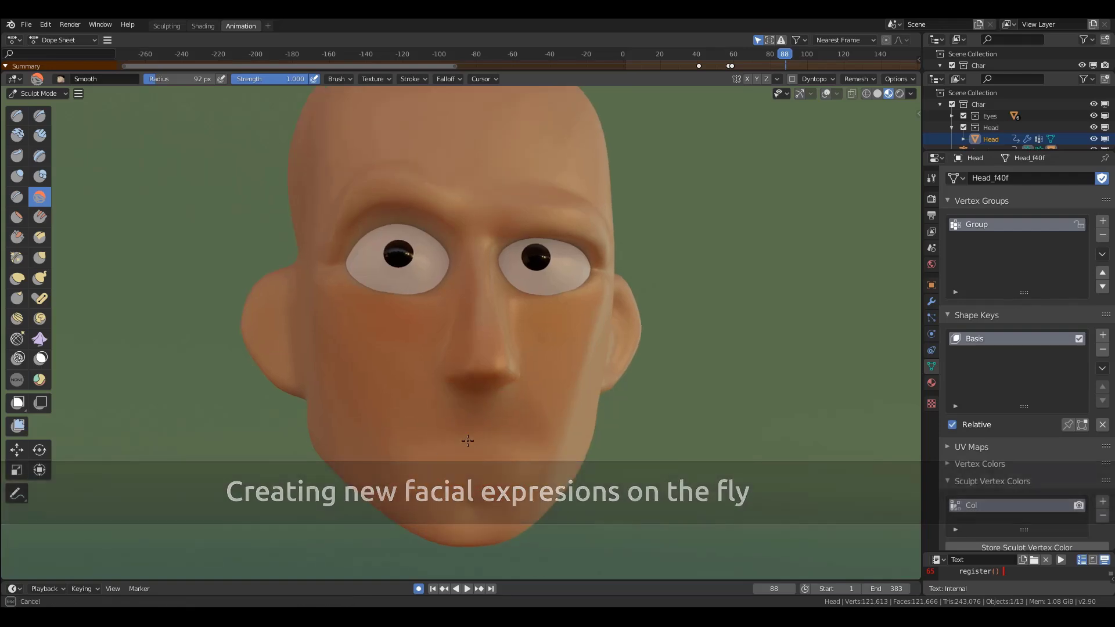